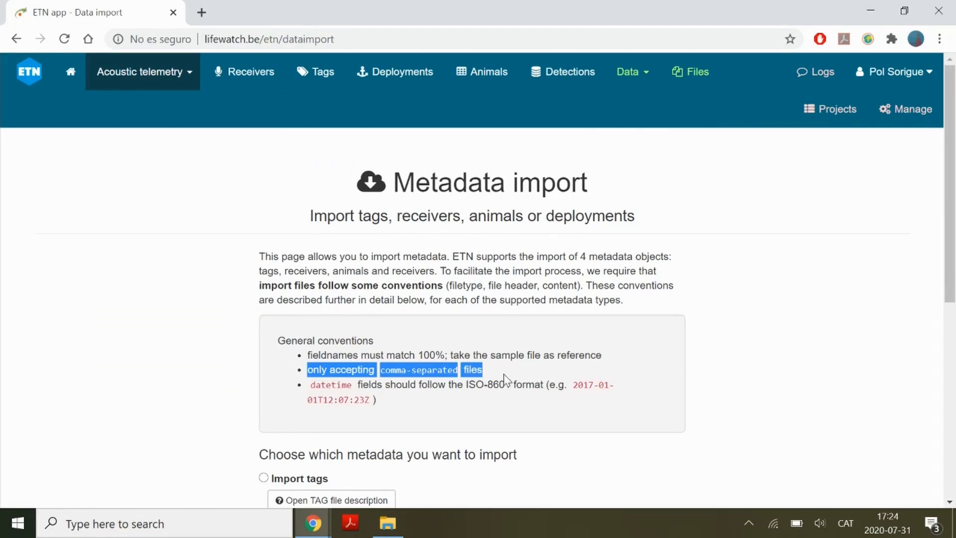
# Open the Region settings under Clock and Region in the Windows Control Panel
pyautogui.scroll(-5, 506, 379)
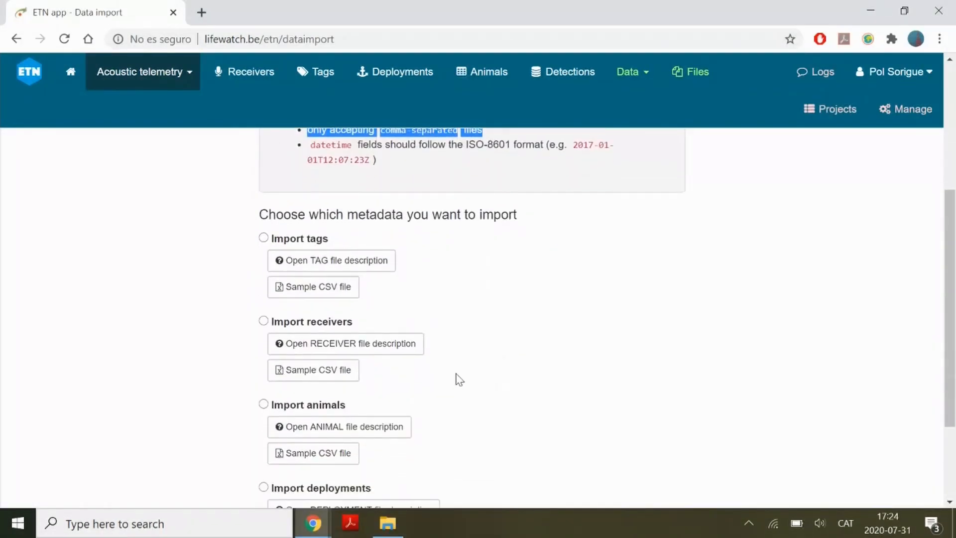
pyautogui.click(211, 518)
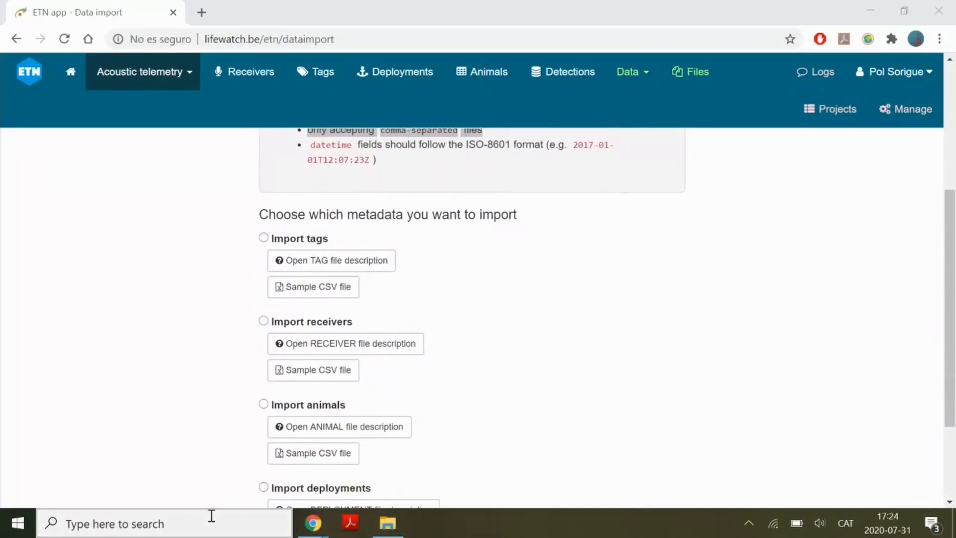
pyautogui.write('control')
pyautogui.press('Return')
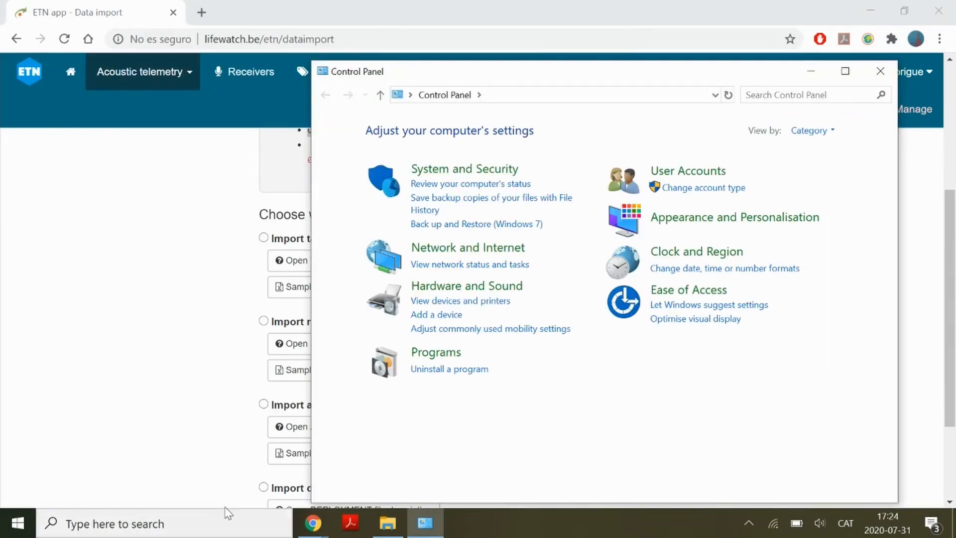
pyautogui.click(700, 252)
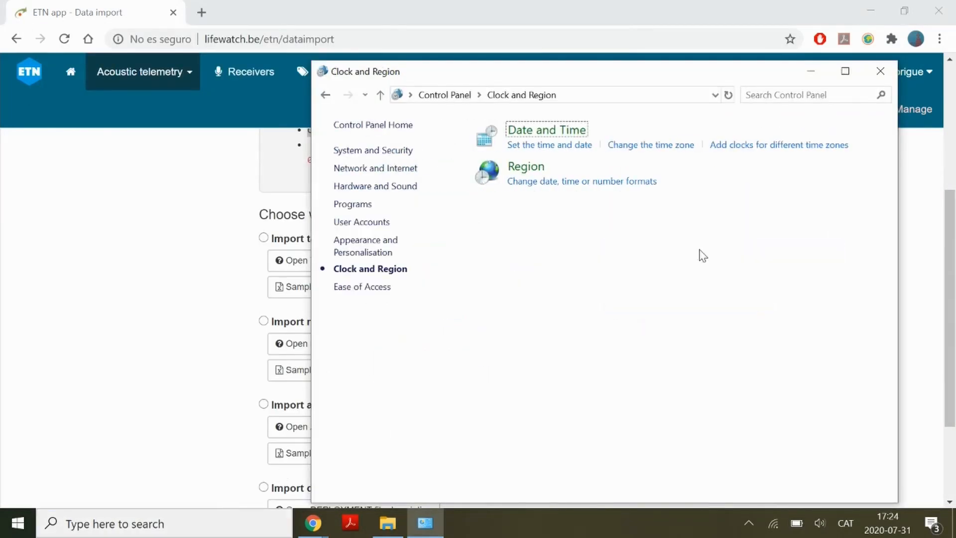
pyautogui.click(529, 169)
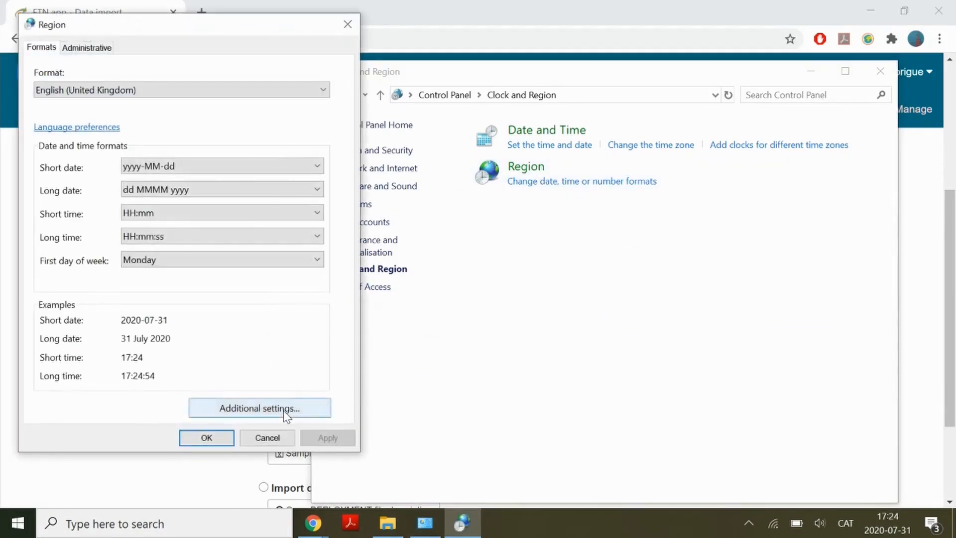
# Check the list separator in the region's additional number format settings, accept the settings and close the Control Panel
pyautogui.click(283, 410)
pyautogui.click(327, 353)
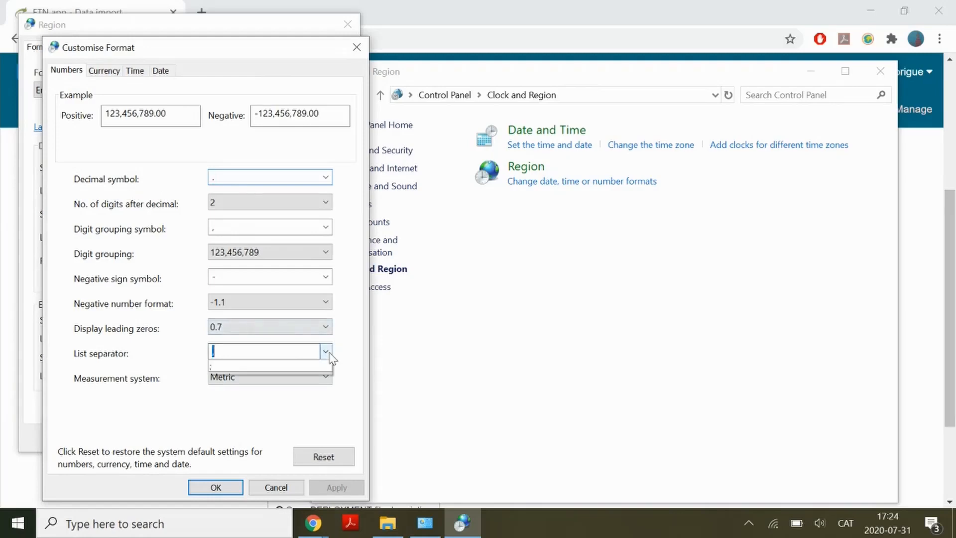
pyautogui.click(326, 352)
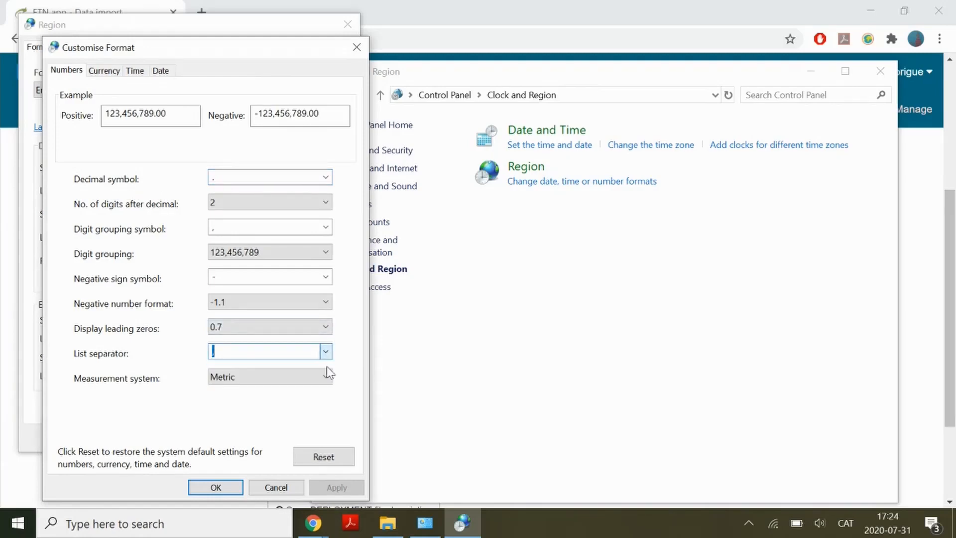
pyautogui.click(214, 487)
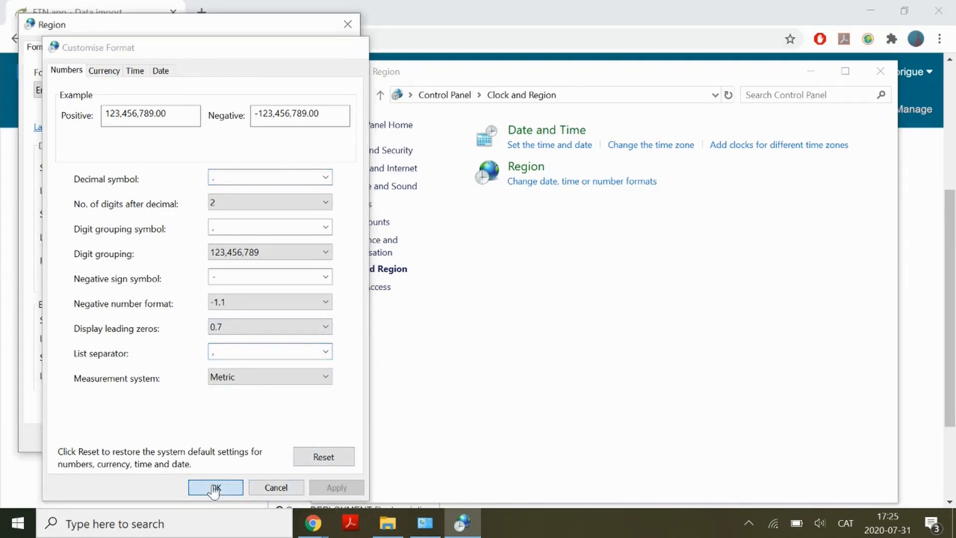
pyautogui.click(228, 439)
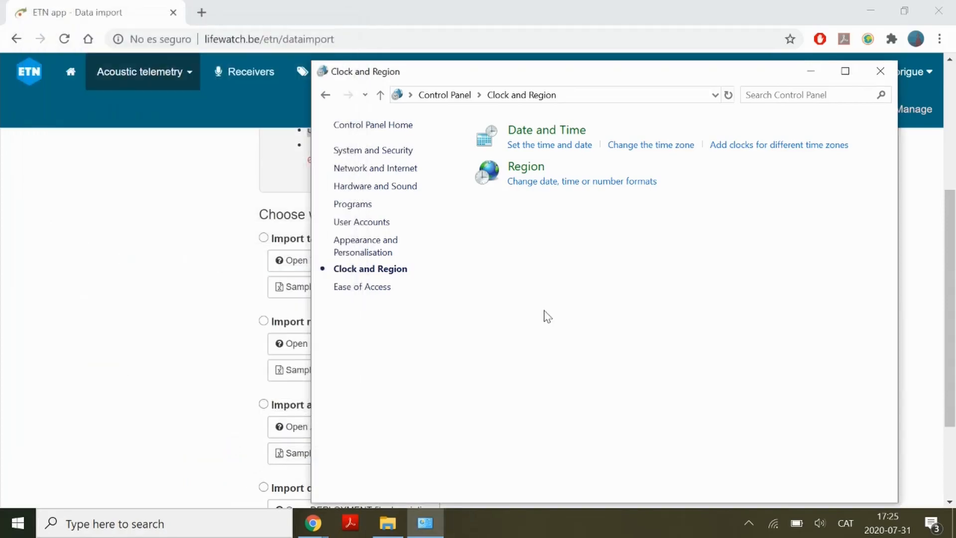
pyautogui.click(881, 71)
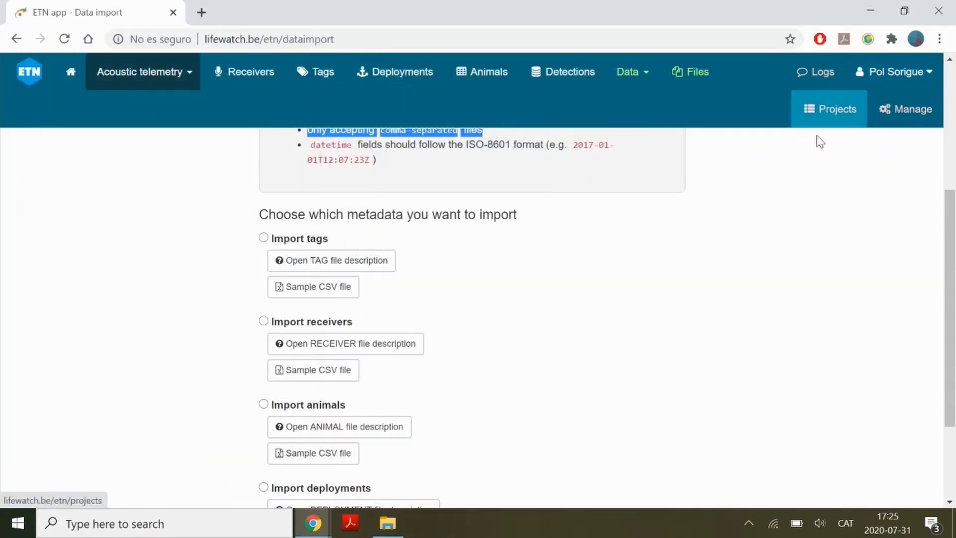
# Download the sample CSV file for receivers into the CSV trials folder as sampleReceivers
pyautogui.scroll(-3, 601, 352)
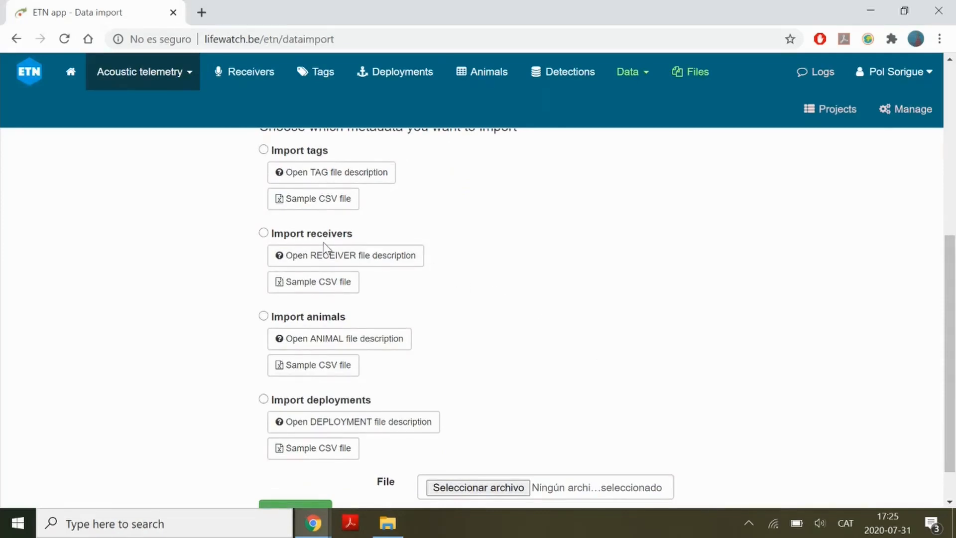
pyautogui.click(322, 286)
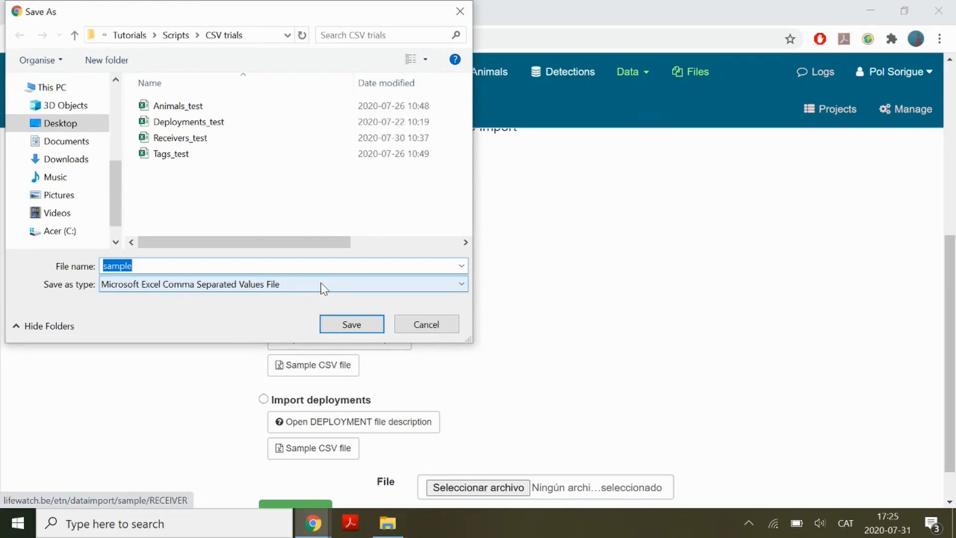
pyautogui.click(338, 267)
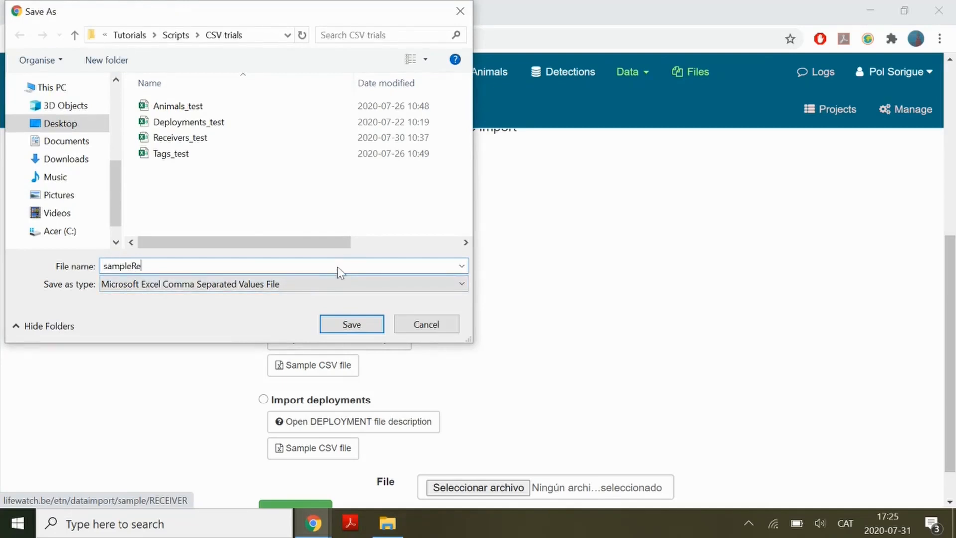
pyautogui.write('Receivers')
pyautogui.press('Return')
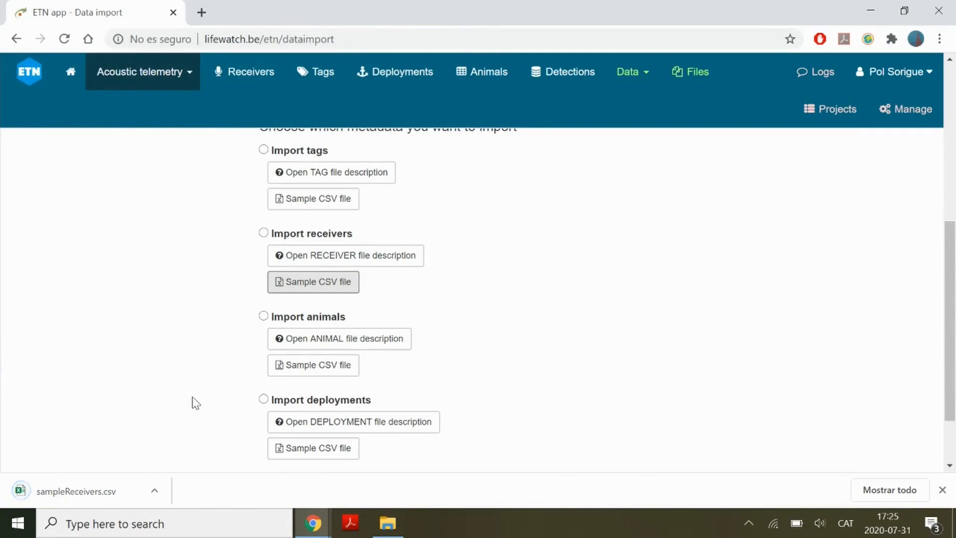
# Open the downloaded sampleReceivers file in Excel, review the column headers from serialNumber to arDisableCode, and minimize the workbook
pyautogui.click(99, 488)
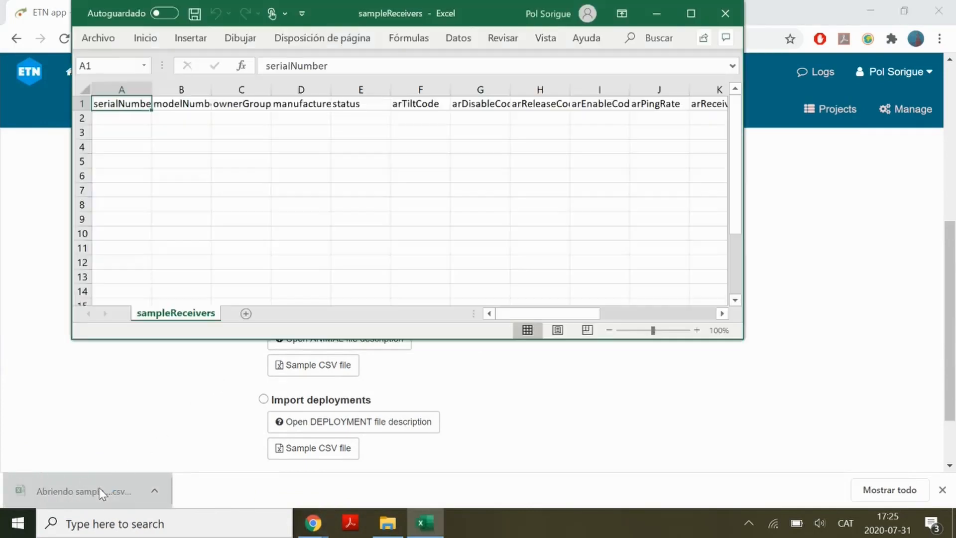
pyautogui.click(682, 14)
pyautogui.press('Right')
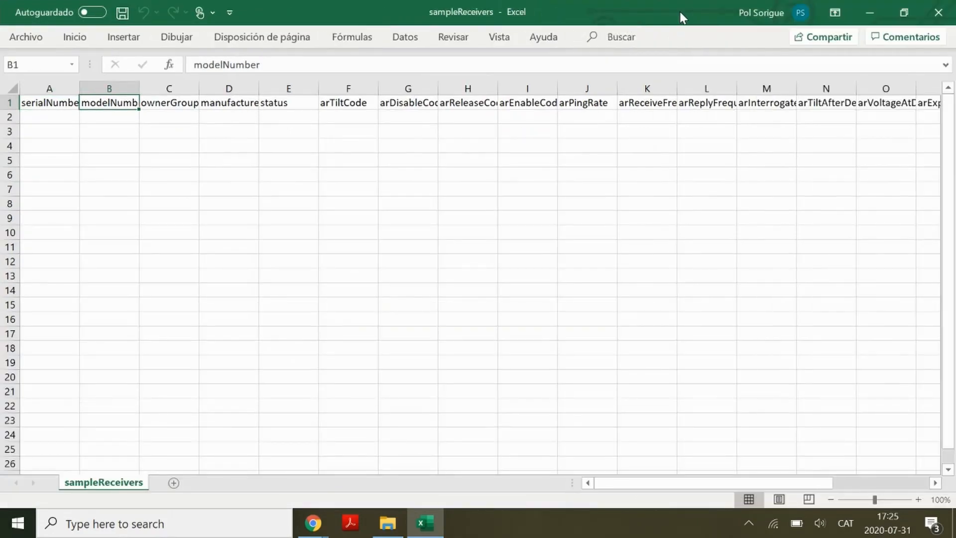
pyautogui.press('Left')
pyautogui.press('Right')
pyautogui.press('Right')
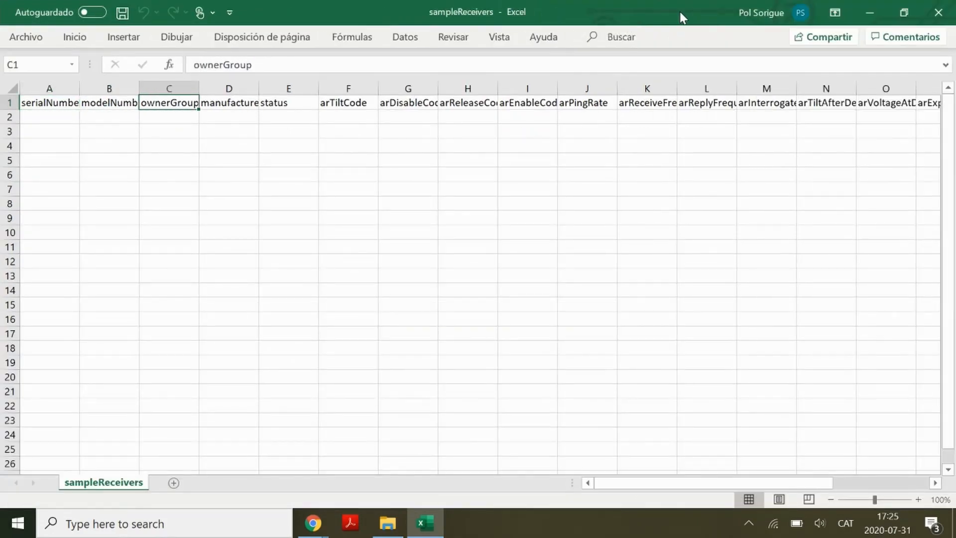
pyautogui.press('Right')
pyautogui.press('Right')
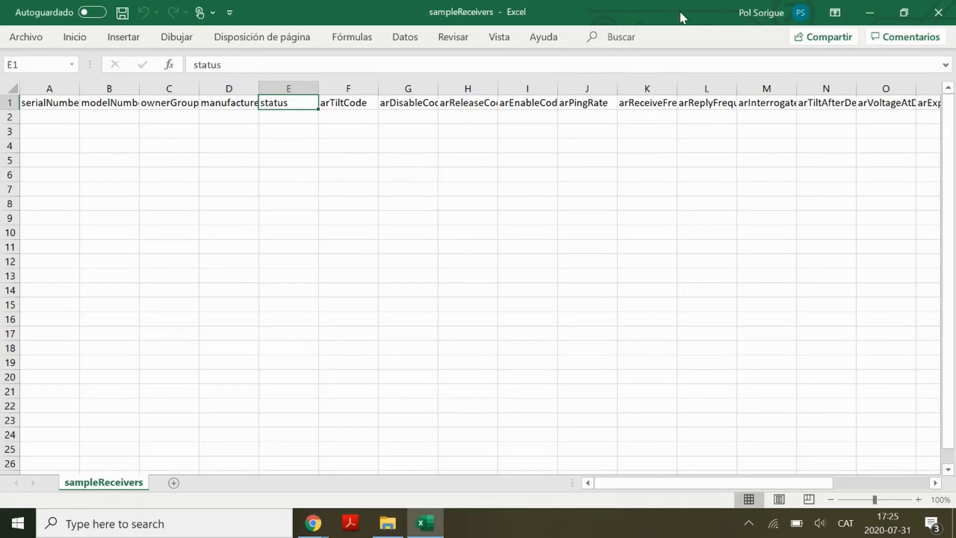
pyautogui.press('Right')
pyautogui.press('Right')
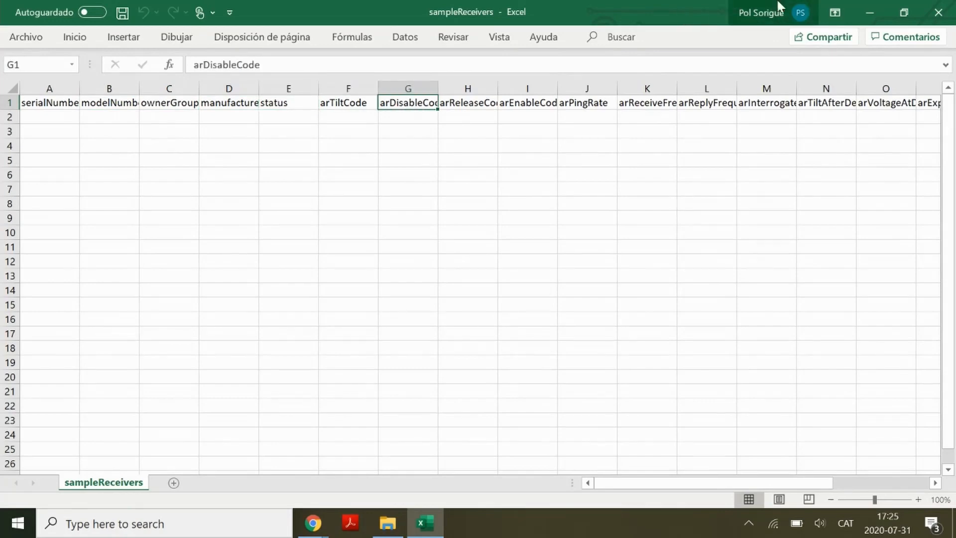
pyautogui.click(869, 11)
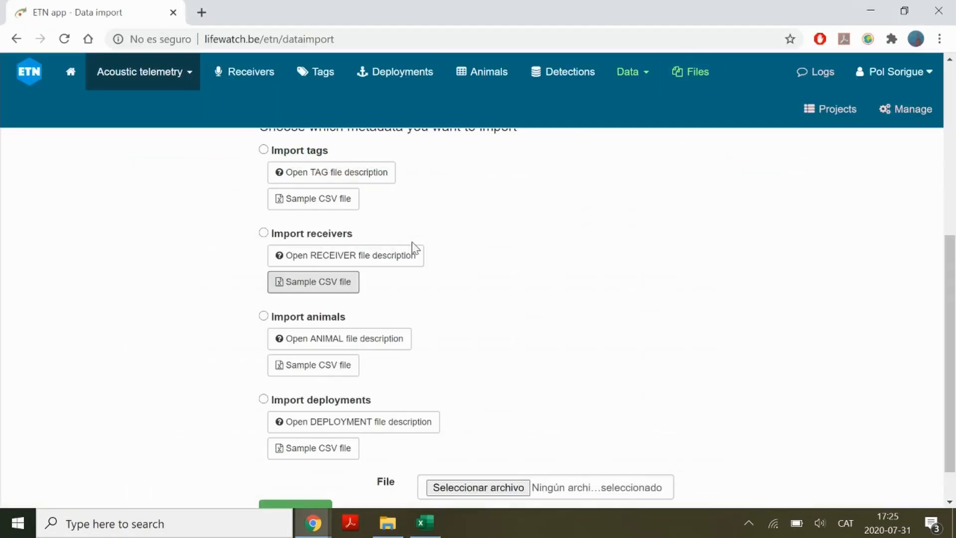
# Read through the RECEIVER file description for the required fields and their formats, then close it
pyautogui.click(382, 261)
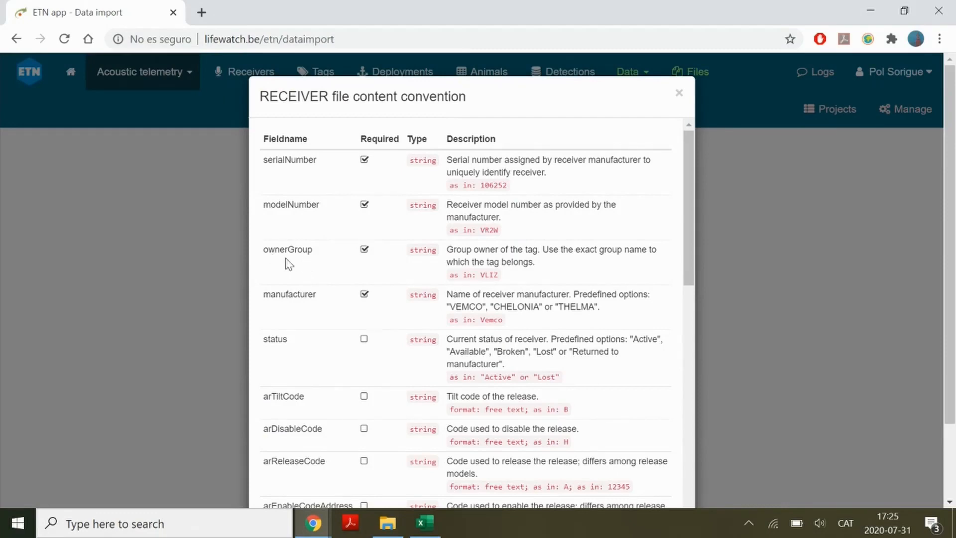
pyautogui.scroll(-1, 341, 268)
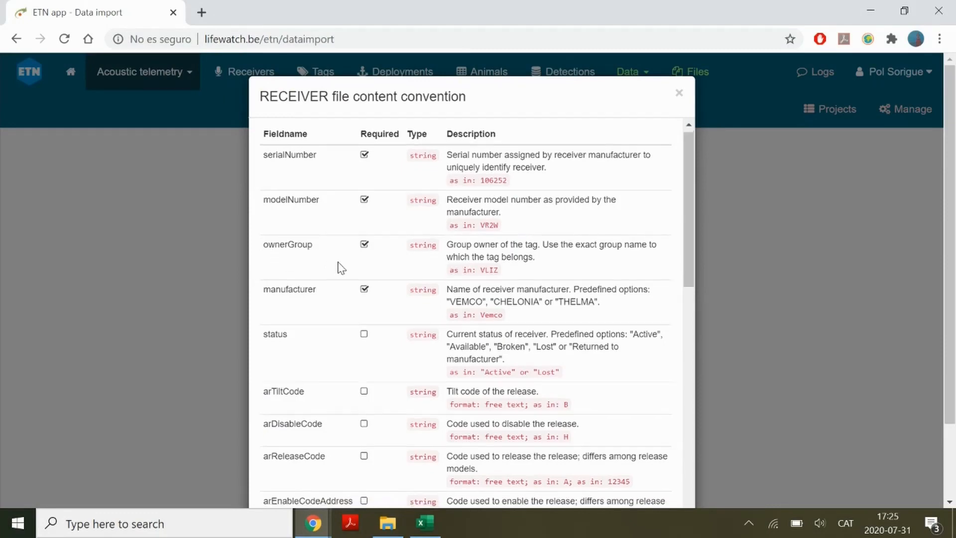
pyautogui.scroll(-12, 340, 268)
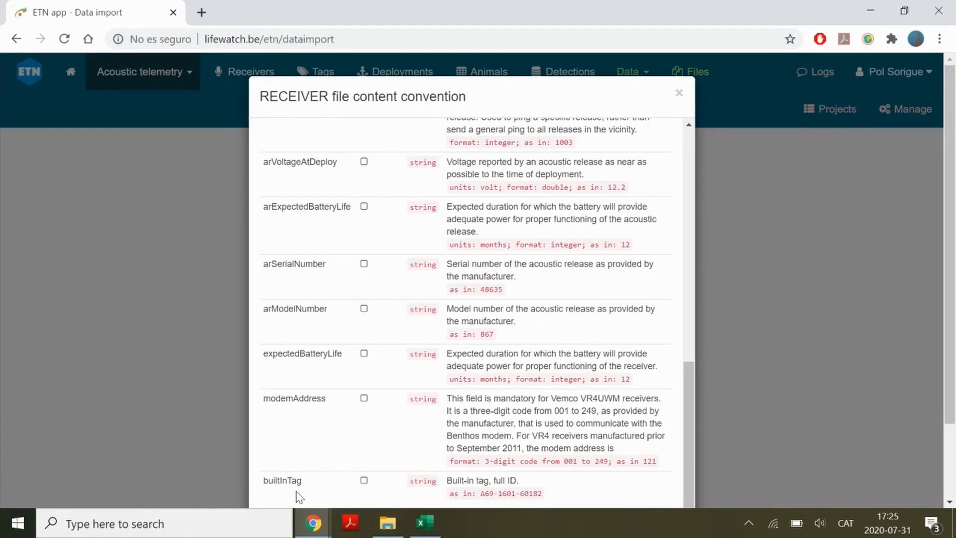
pyautogui.click(680, 94)
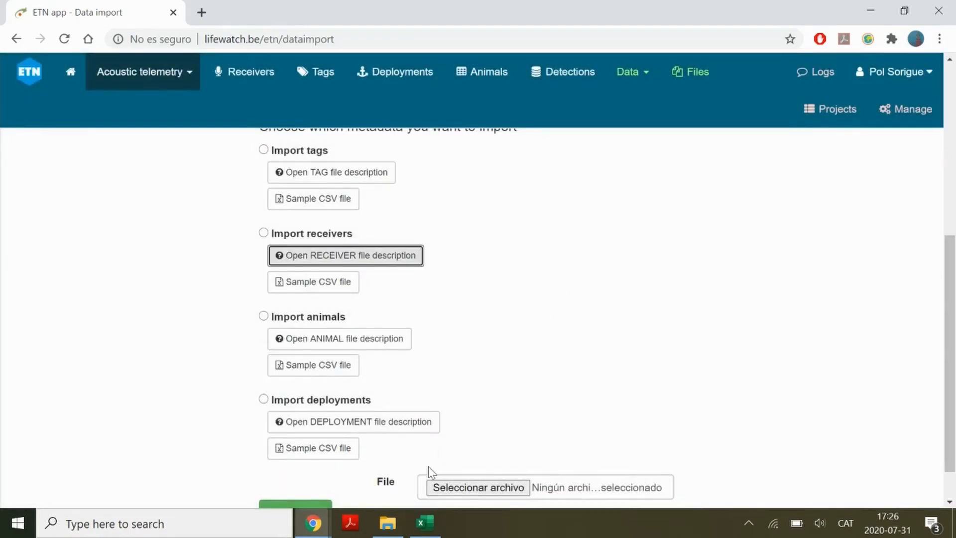
# Open sampleReceivers from the CSV trials folder in Notepad++, check its encoding and comma-separated header, and close the editor
pyautogui.click(388, 524)
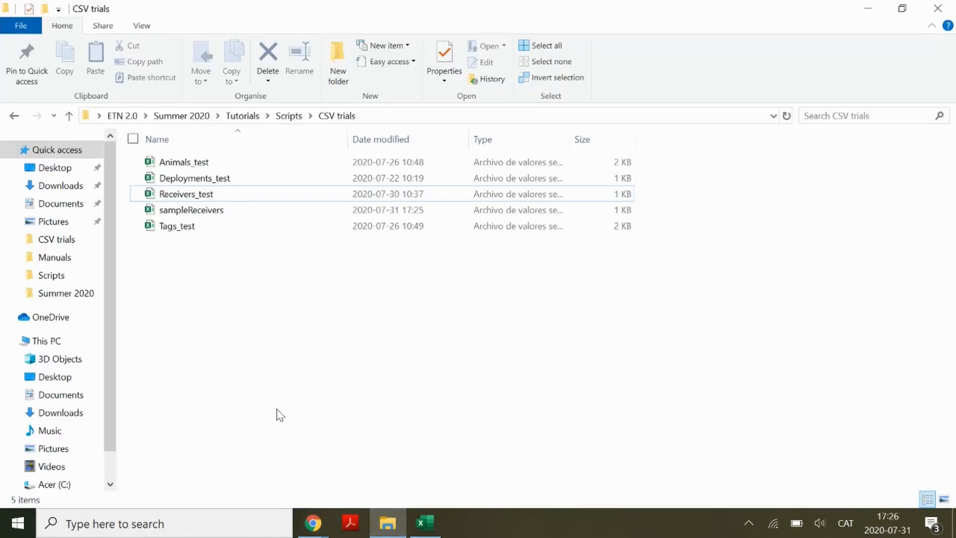
pyautogui.click(188, 211)
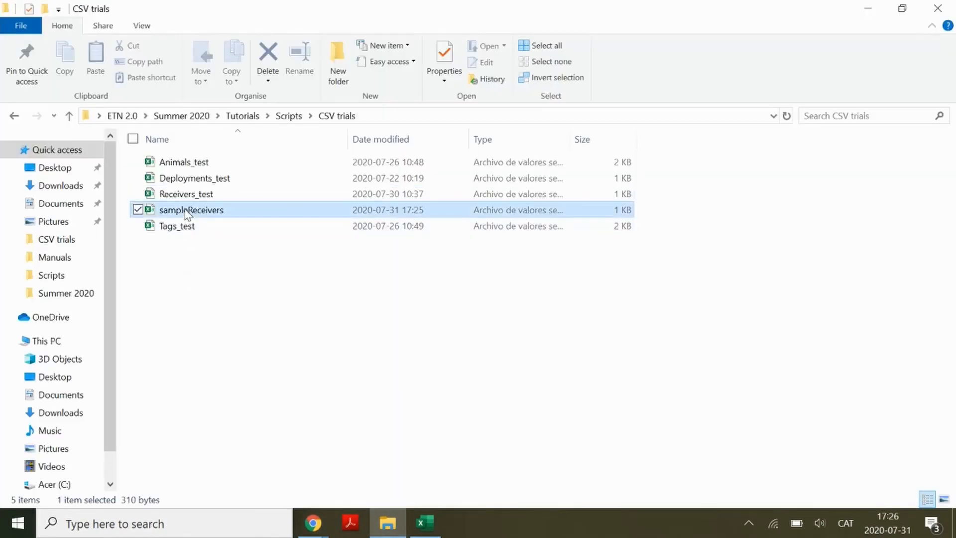
pyautogui.rightClick(187, 213)
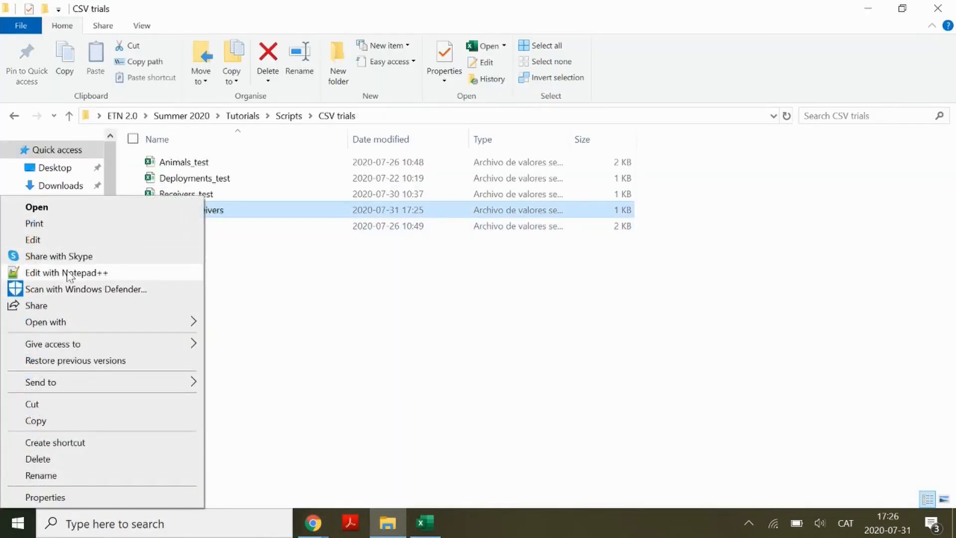
pyautogui.click(107, 273)
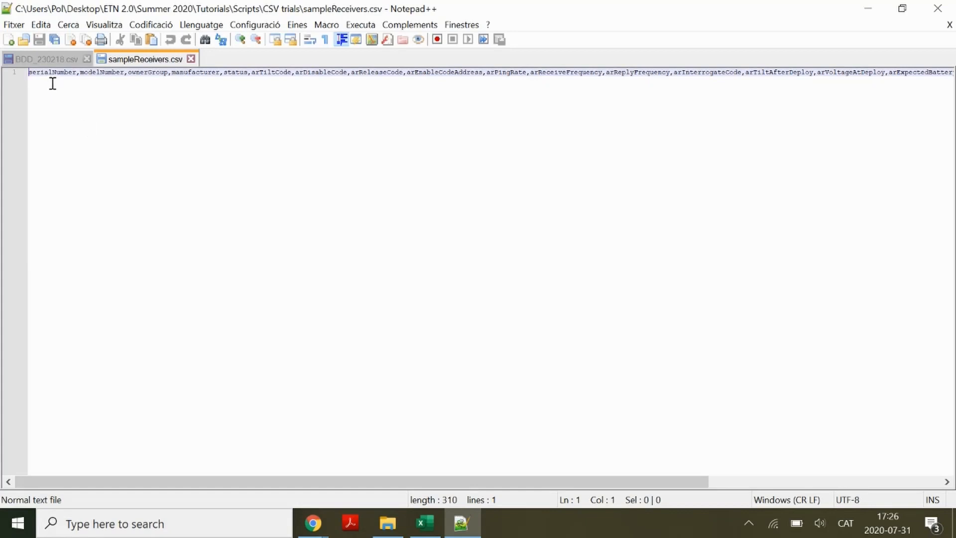
pyautogui.click(144, 25)
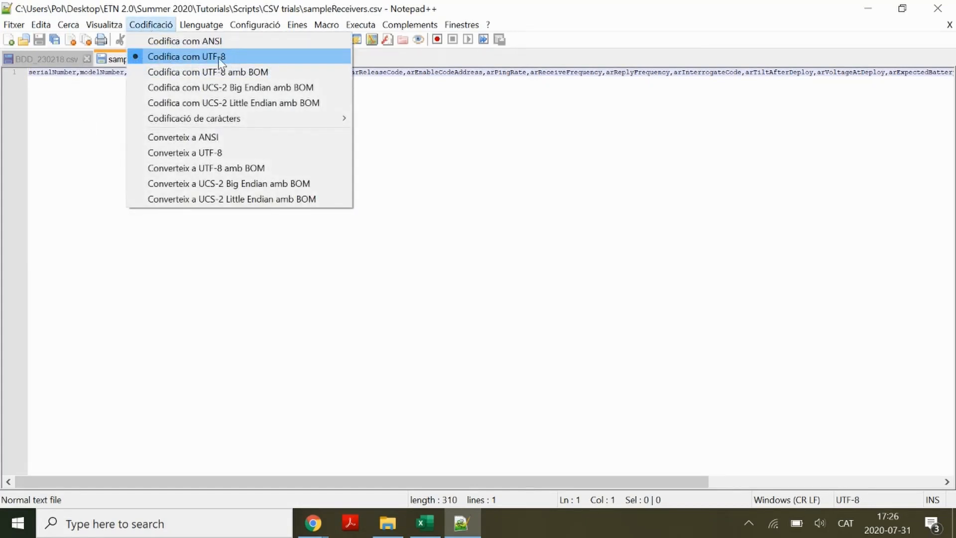
pyautogui.click(115, 104)
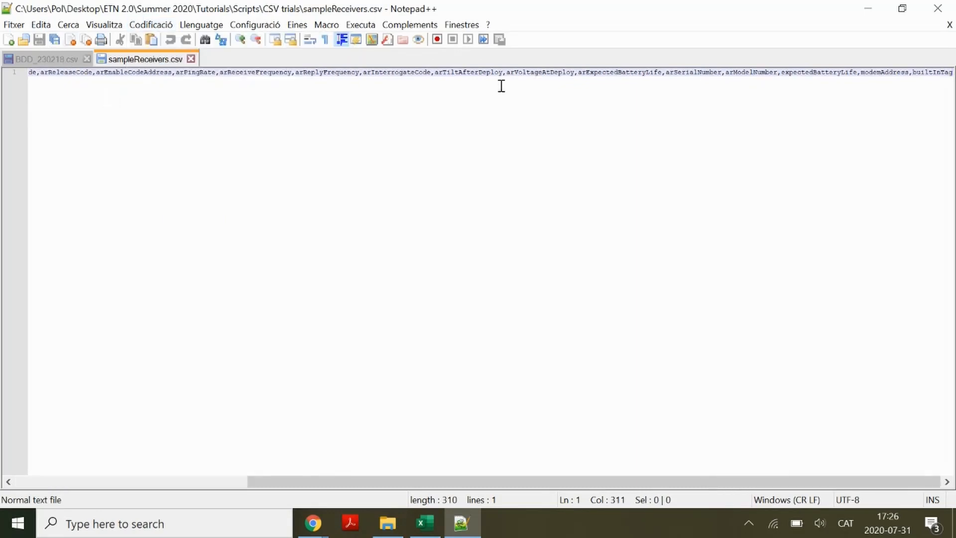
pyautogui.click(945, 11)
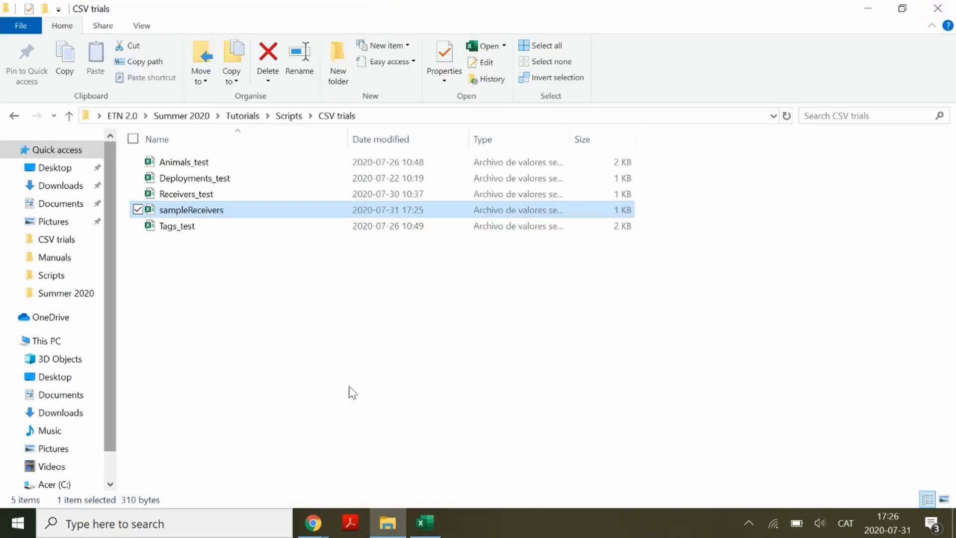
# Return to the ETN data import page in Chrome and choose receivers as the metadata to import
pyautogui.click(314, 523)
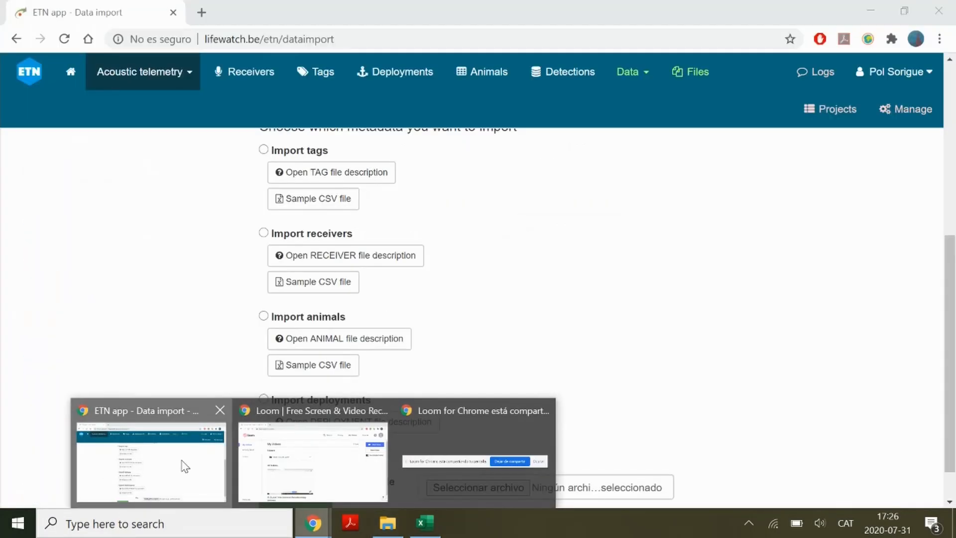
pyautogui.click(181, 461)
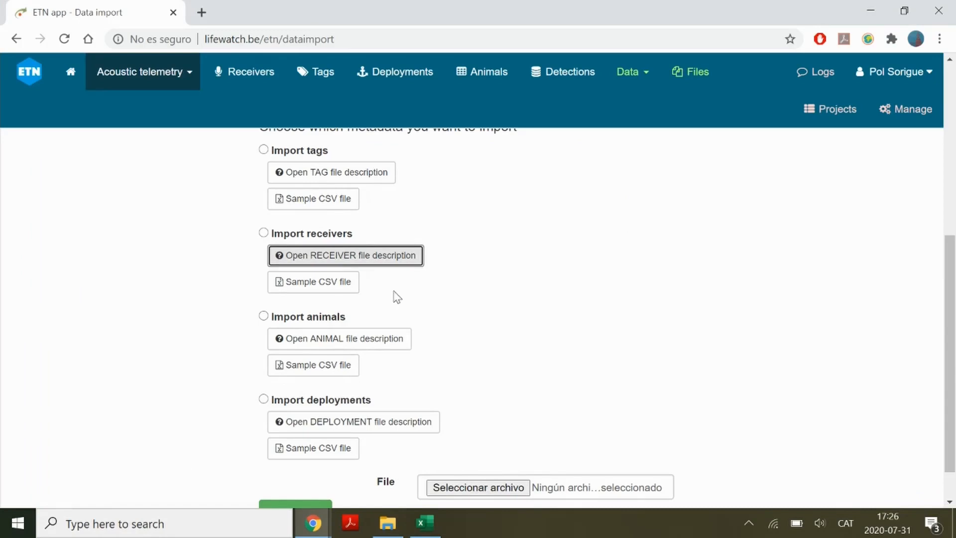
pyautogui.click(264, 233)
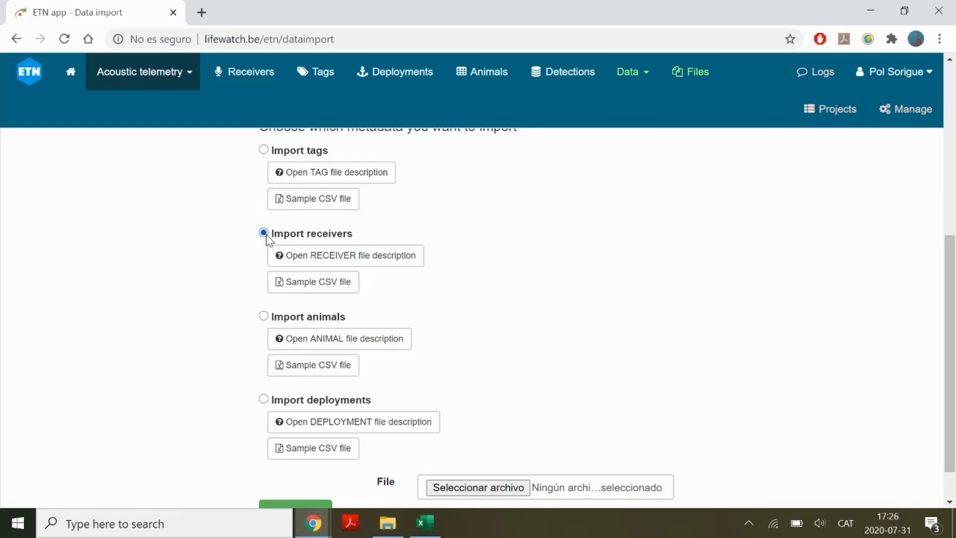
# Open the Receivers_test file from the CSV trials folder in Excel
pyautogui.click(388, 522)
pyautogui.doubleClick(190, 194)
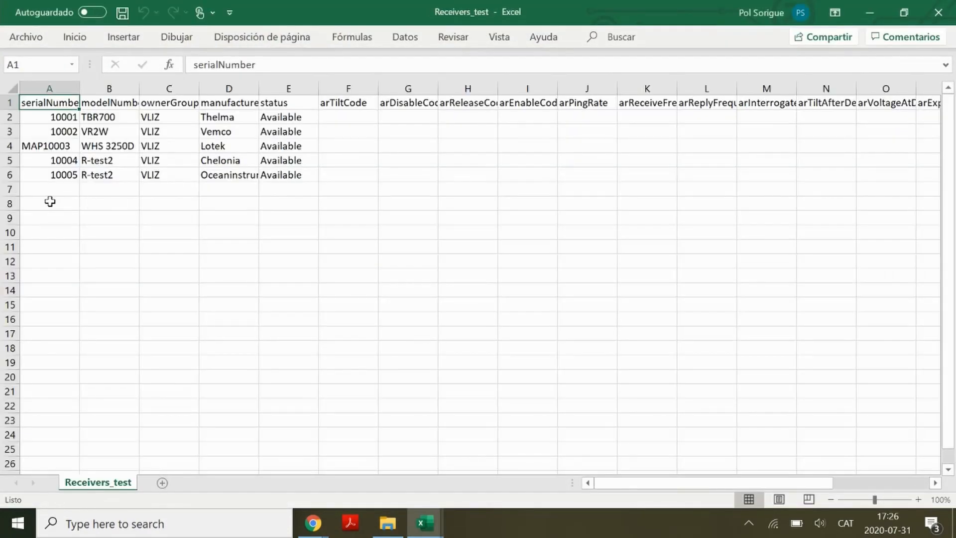
# Review the receiver rows entered in Receivers_test, then close it and the sampleReceivers workbook
pyautogui.moveTo(38, 117); pyautogui.dragTo(43, 174)
pyautogui.click(162, 204)
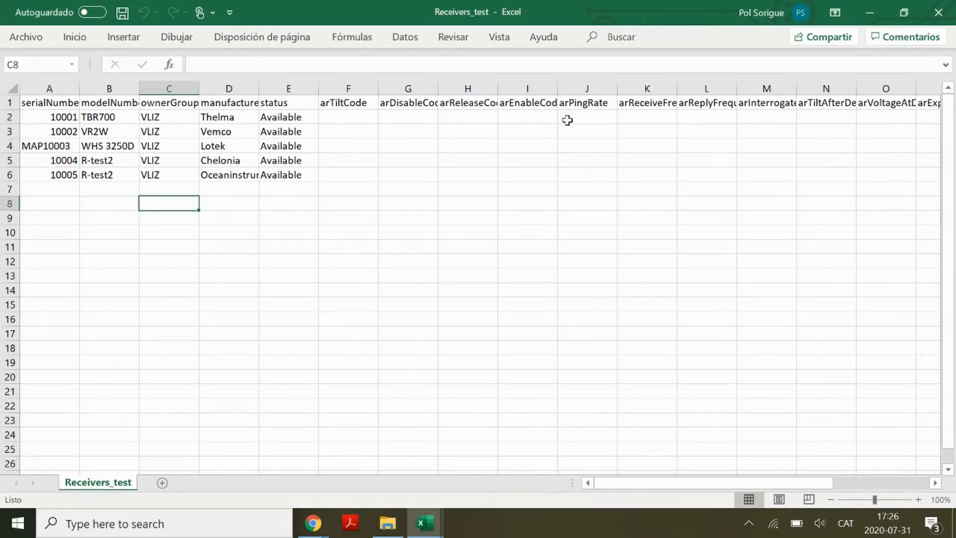
pyautogui.click(950, 11)
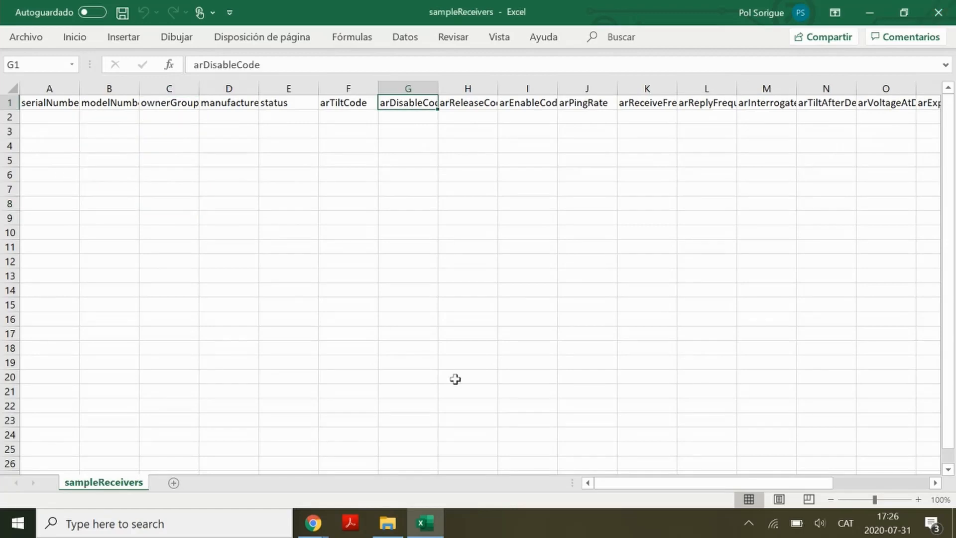
pyautogui.click(948, 11)
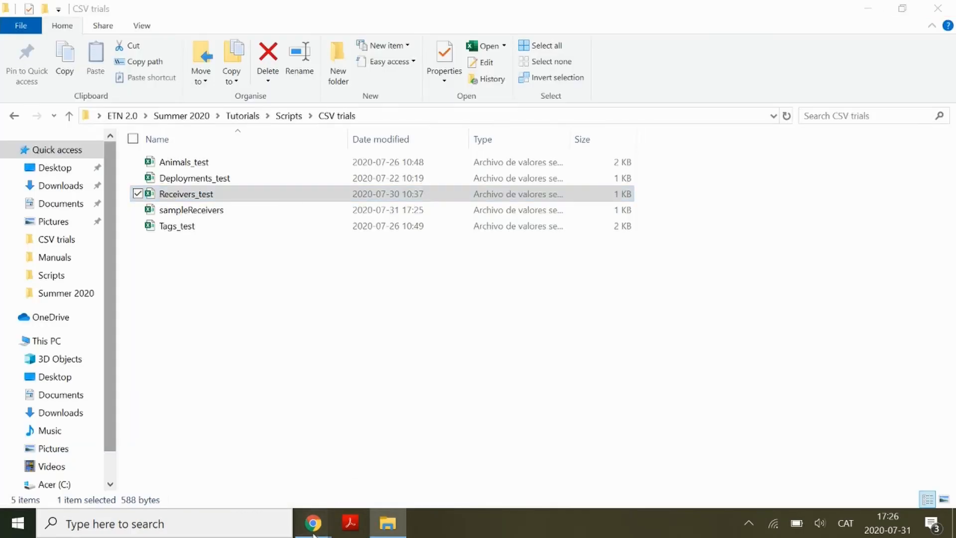
# Return to the ETN data import page in Chrome, choose Receivers_test.csv as the file, and start the receiver import
pyautogui.moveTo(322, 526)
pyautogui.click(199, 481)
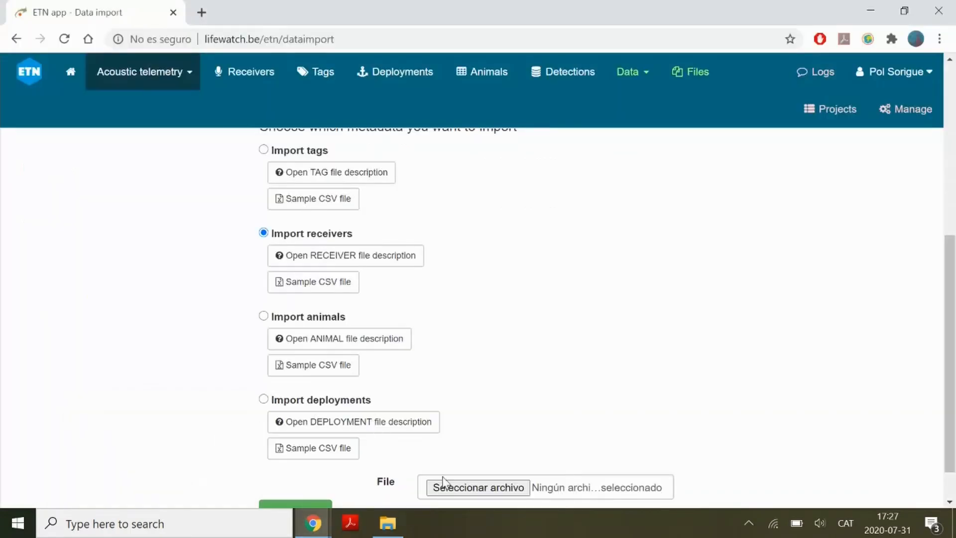
pyautogui.click(461, 487)
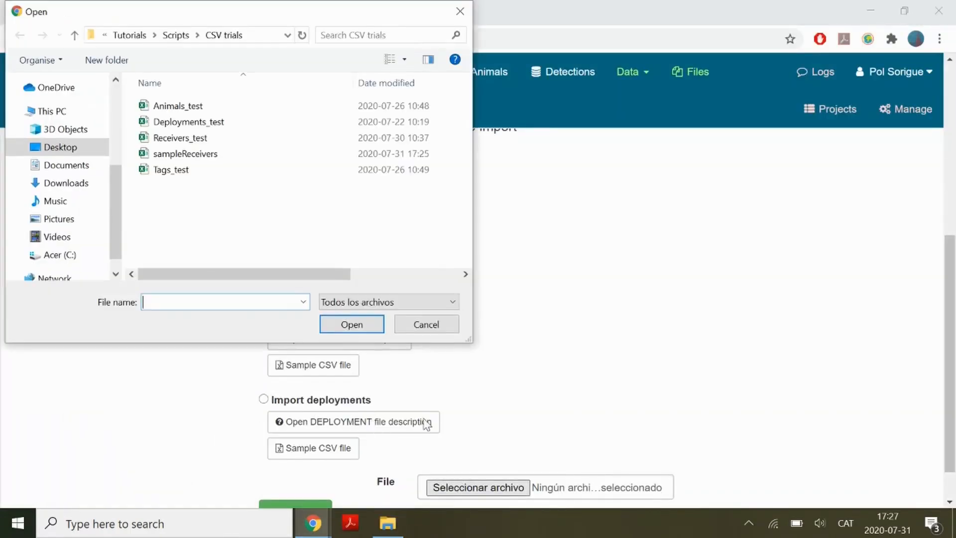
pyautogui.doubleClick(197, 144)
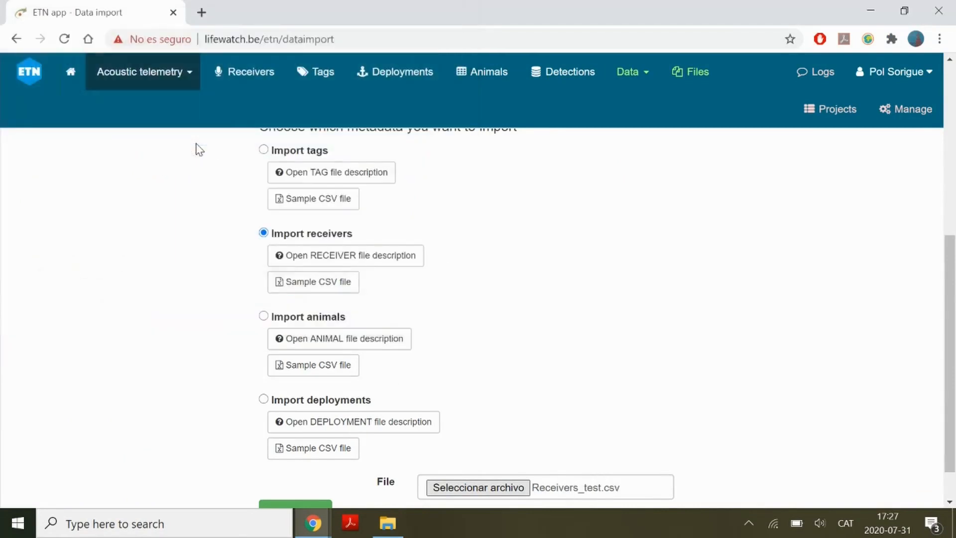
pyautogui.scroll(-1, 199, 442)
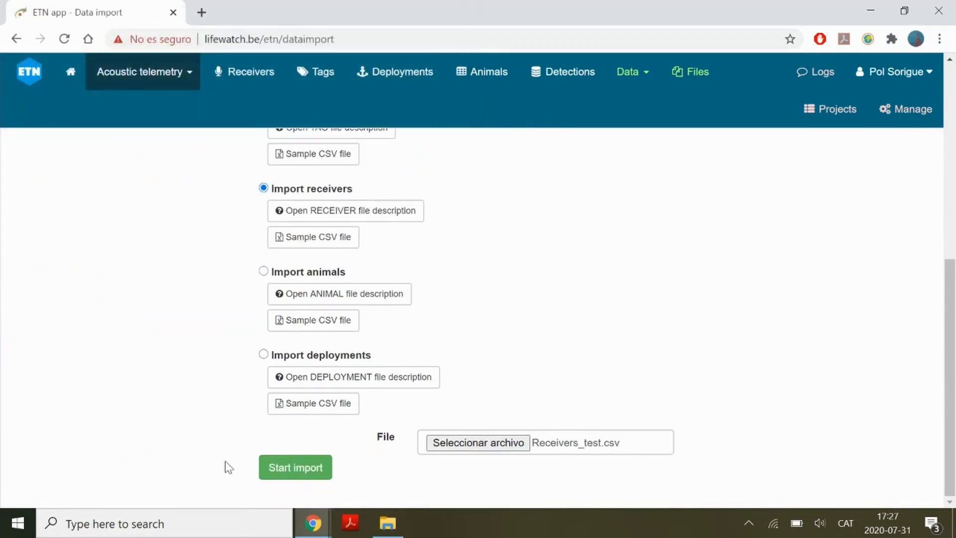
pyautogui.click(302, 475)
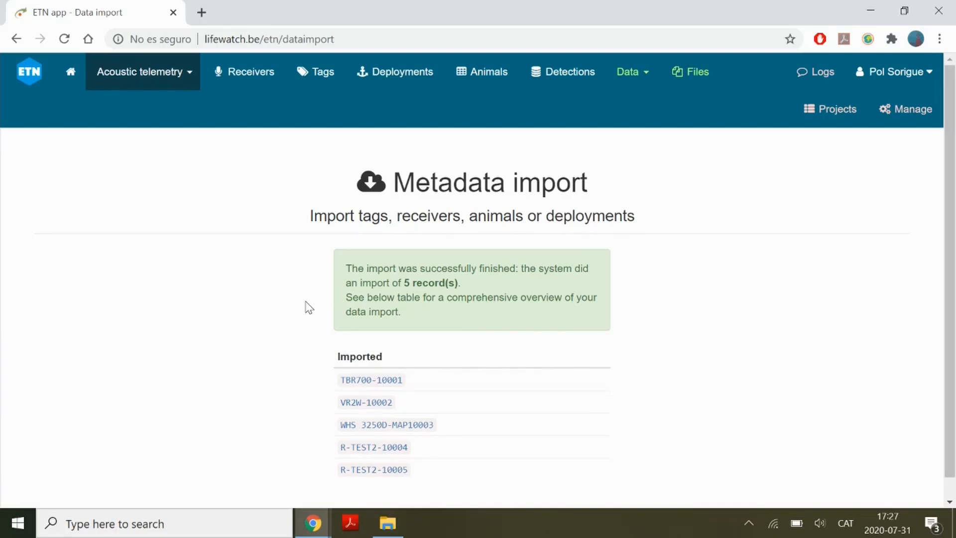
# Check the import summary, then open the Receivers overview and filter the receiver names by "test"
pyautogui.scroll(-1, 308, 308)
pyautogui.scroll(1, 309, 307)
pyautogui.click(261, 74)
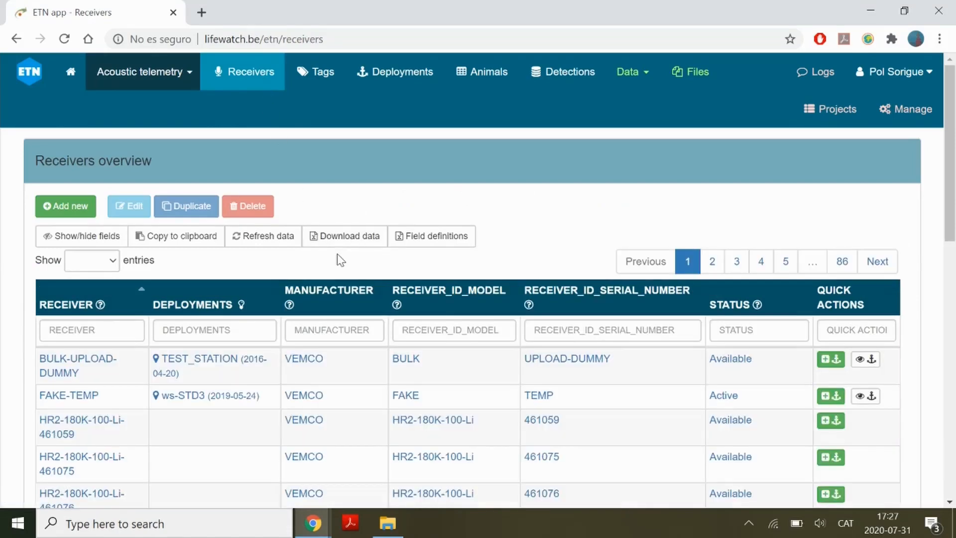
pyautogui.click(106, 332)
pyautogui.write('test')
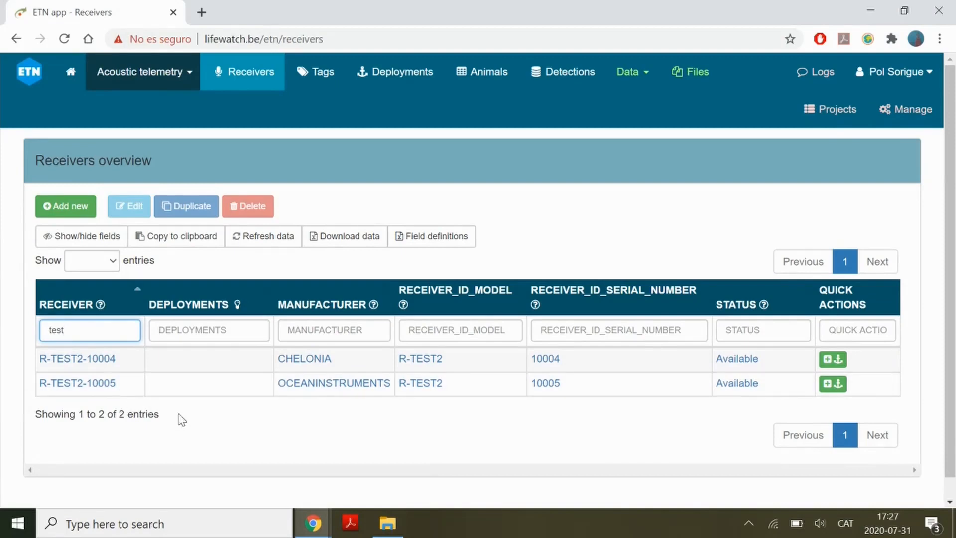
# Copy the model number TBR700 from Receivers_test in Excel and filter the Receivers overview in Chrome by it
pyautogui.click(396, 526)
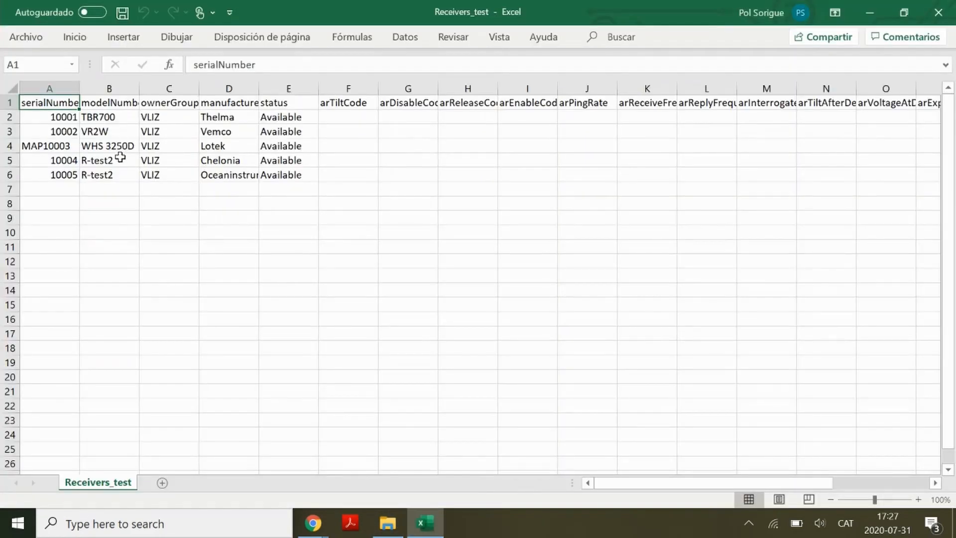
pyautogui.click(111, 116)
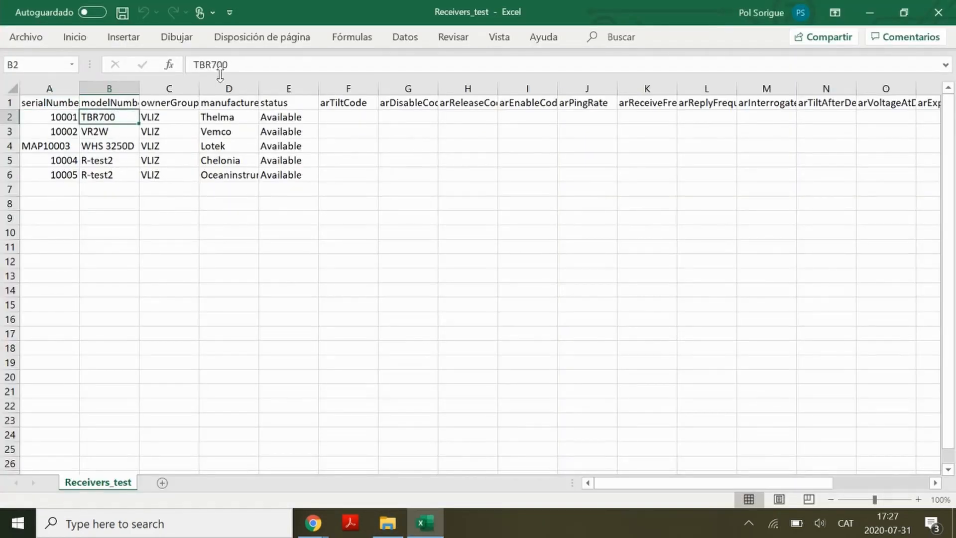
pyautogui.moveTo(235, 65); pyautogui.dragTo(179, 64)
pyautogui.hotkey('ctrl', 'c')
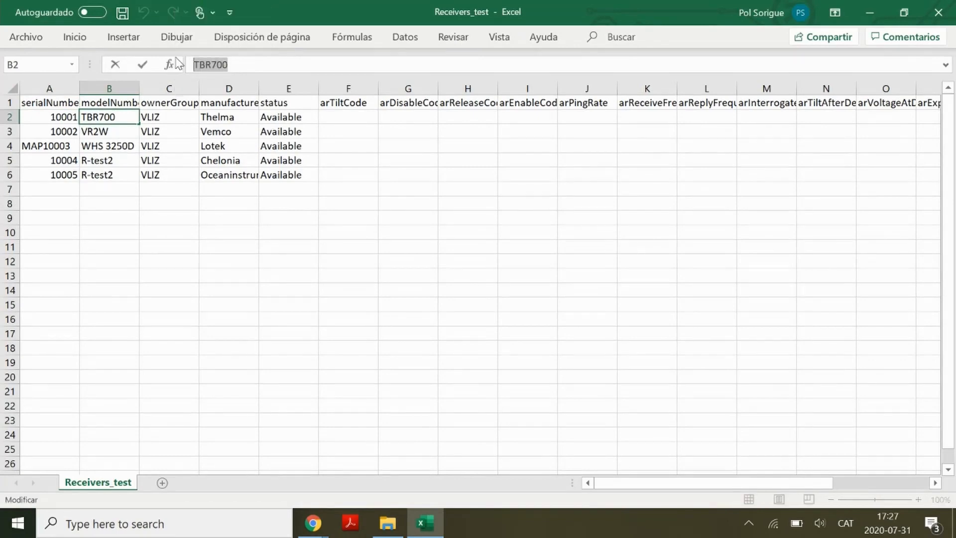
pyautogui.click(310, 522)
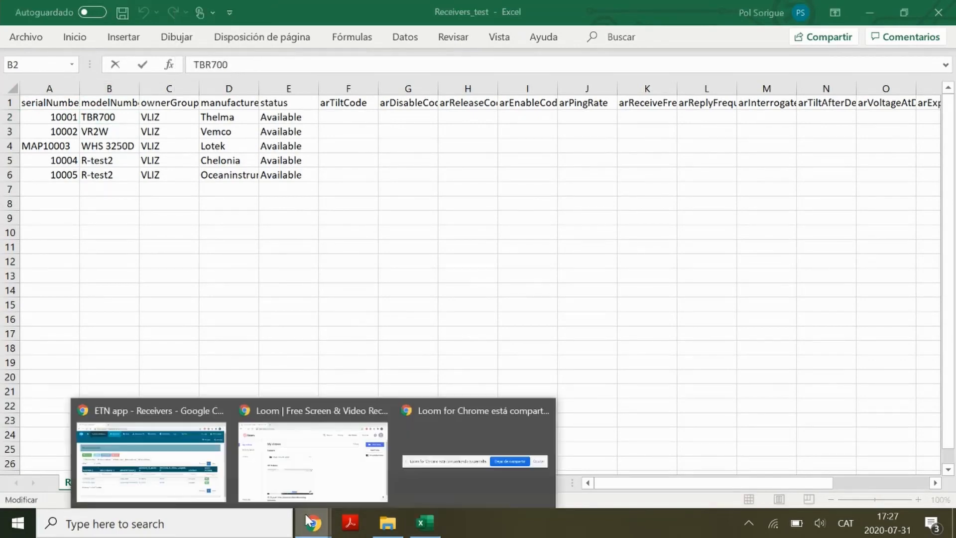
pyautogui.click(163, 453)
pyautogui.click(93, 330)
pyautogui.moveTo(90, 329); pyautogui.dragTo(27, 330)
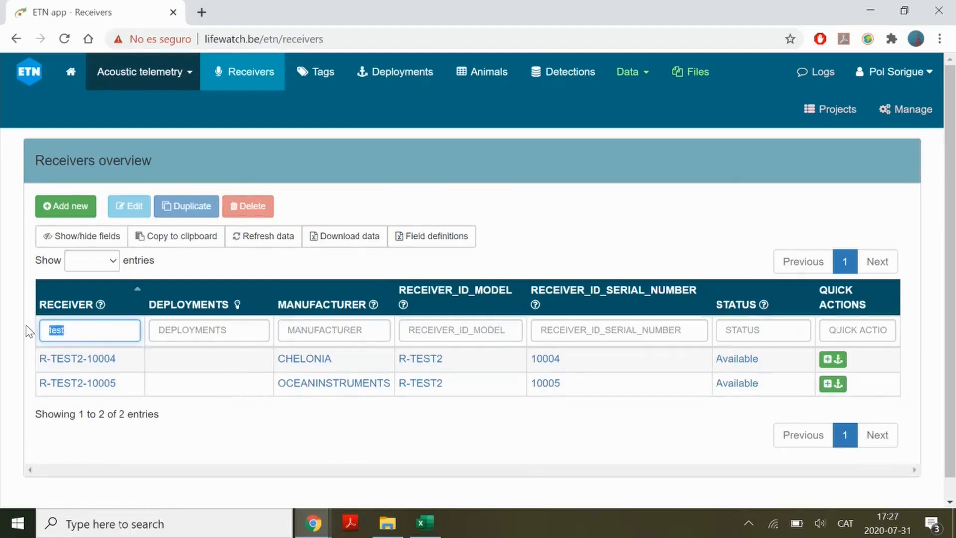
pyautogui.hotkey('ctrl', 'v')
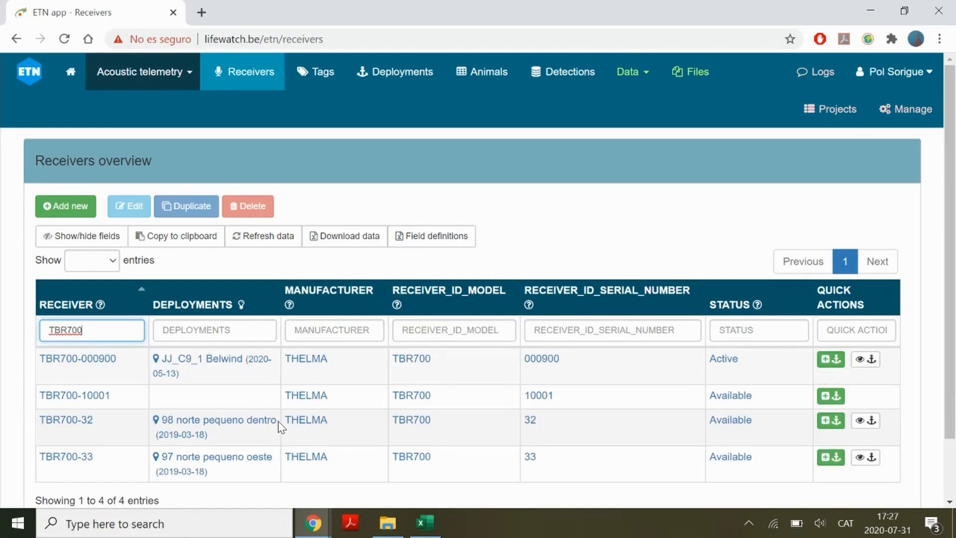
pyautogui.click(427, 523)
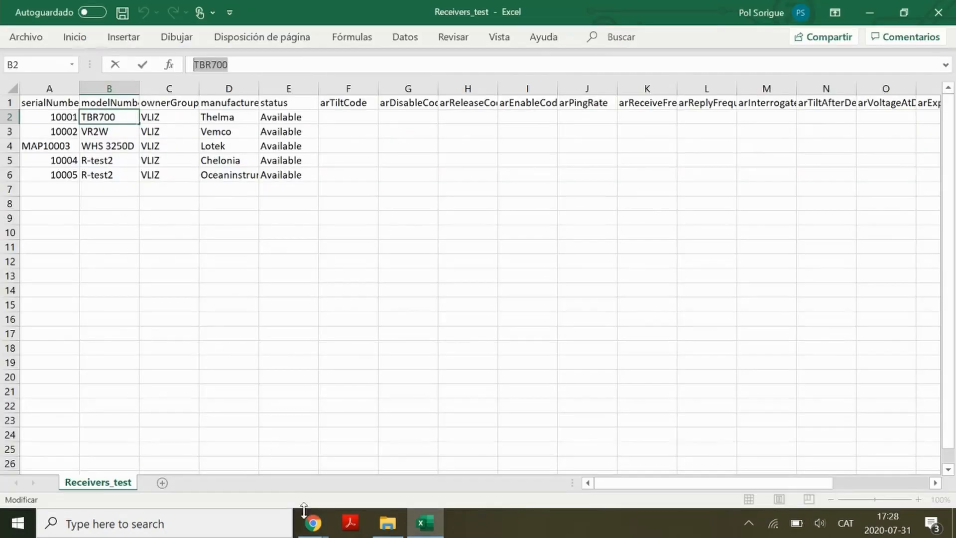
pyautogui.moveTo(312, 523)
pyautogui.click(178, 450)
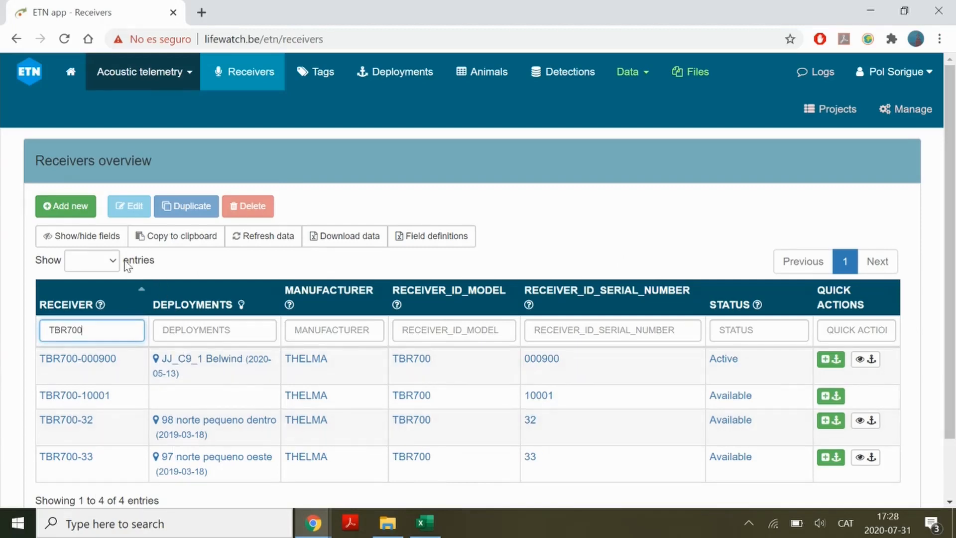
# Hide the STATUS and RECEIVER_ID_SERIAL_NUMBER fields in the Receivers overview table
pyautogui.click(106, 237)
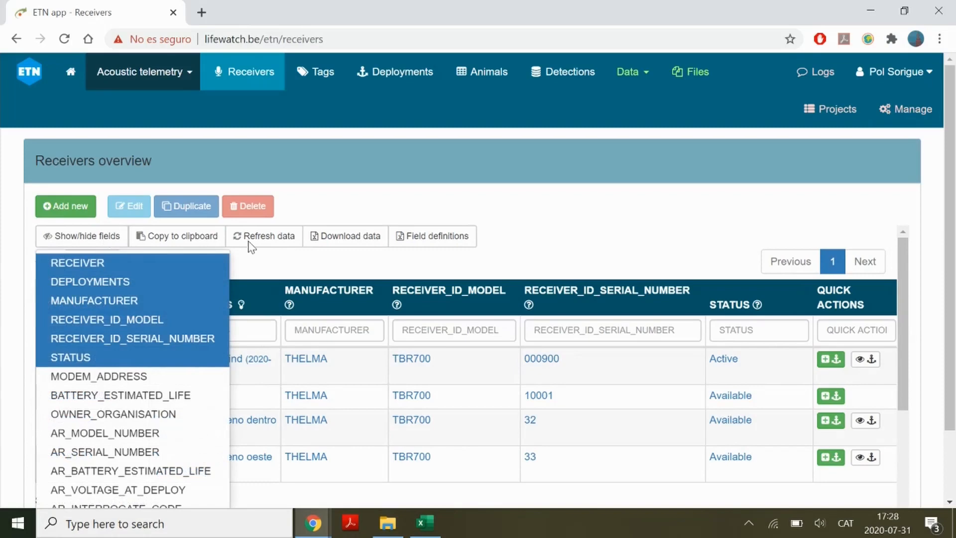
pyautogui.click(139, 358)
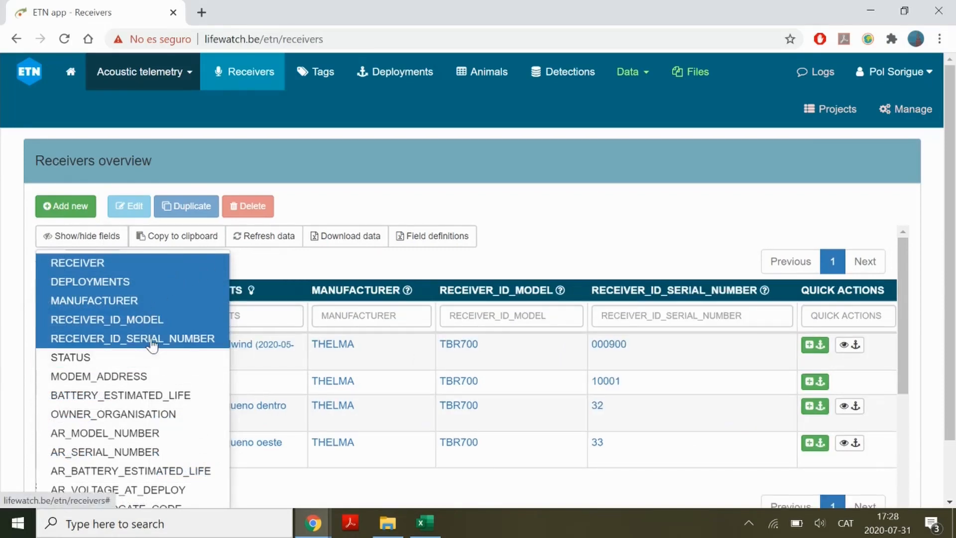
pyautogui.click(151, 339)
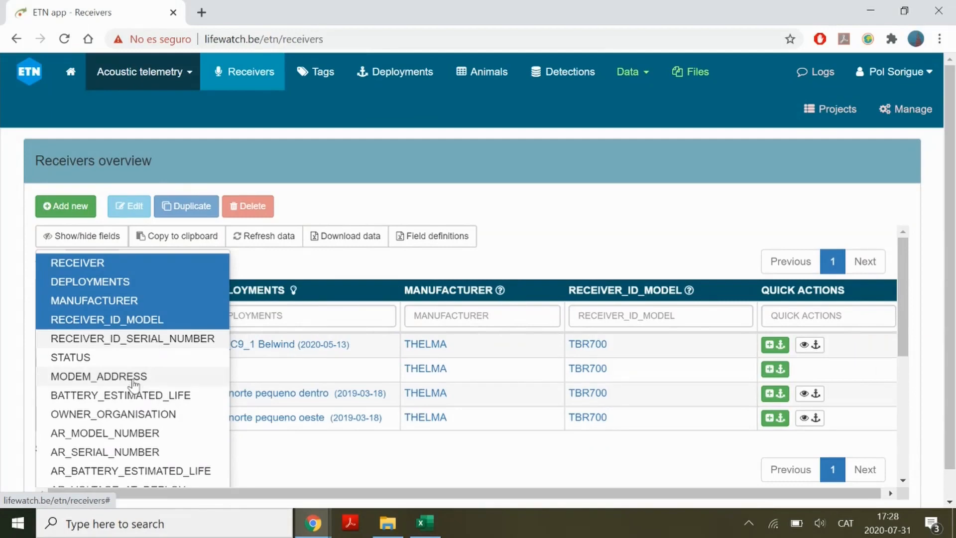
pyautogui.scroll(-5, 133, 390)
pyautogui.scroll(10, 132, 385)
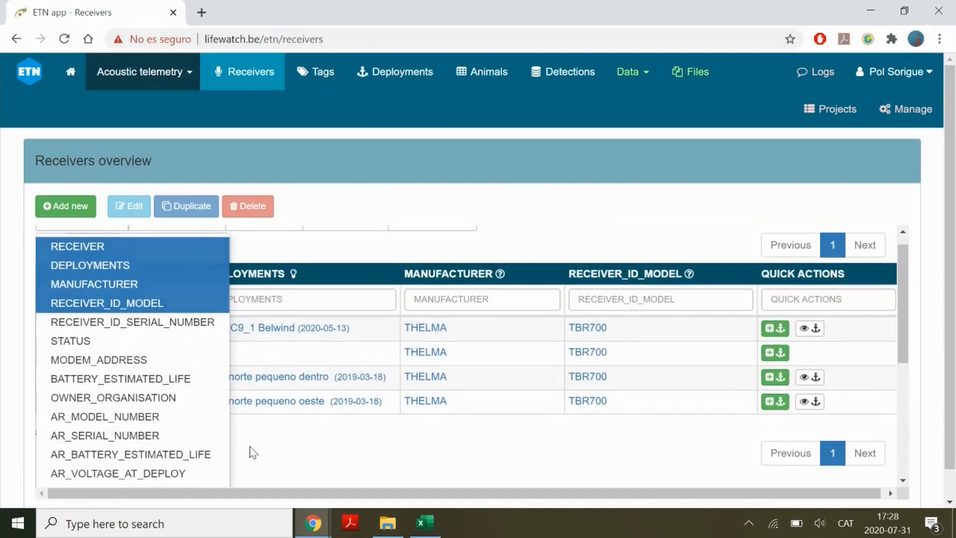
pyautogui.click(249, 449)
# Replace the receiver name filter with "test"
pyautogui.moveTo(103, 318); pyautogui.dragTo(4, 317)
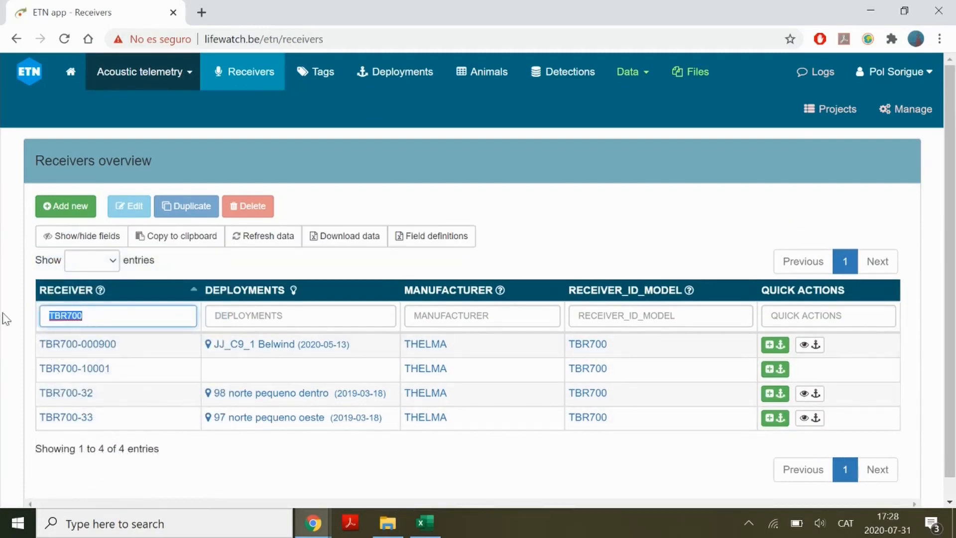
pyautogui.write('test')
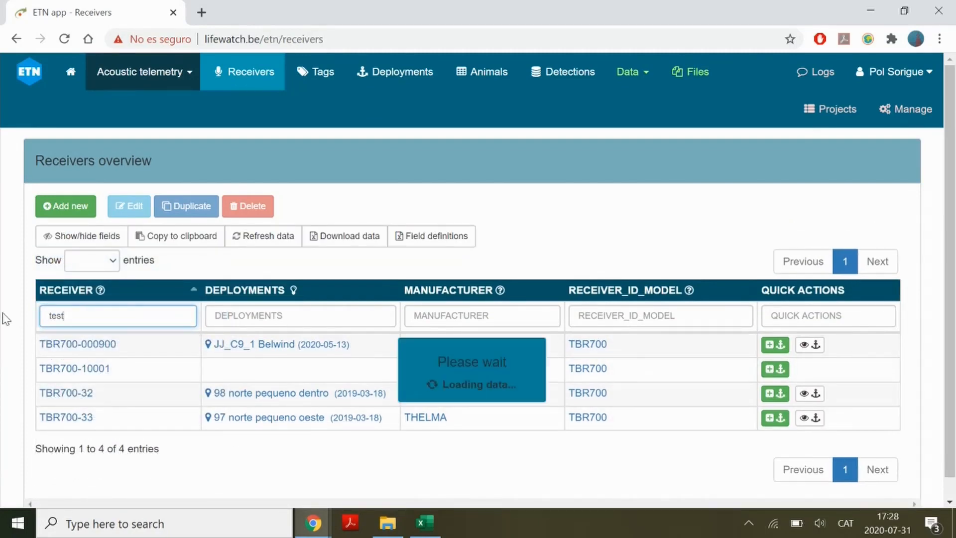
pyautogui.click(237, 414)
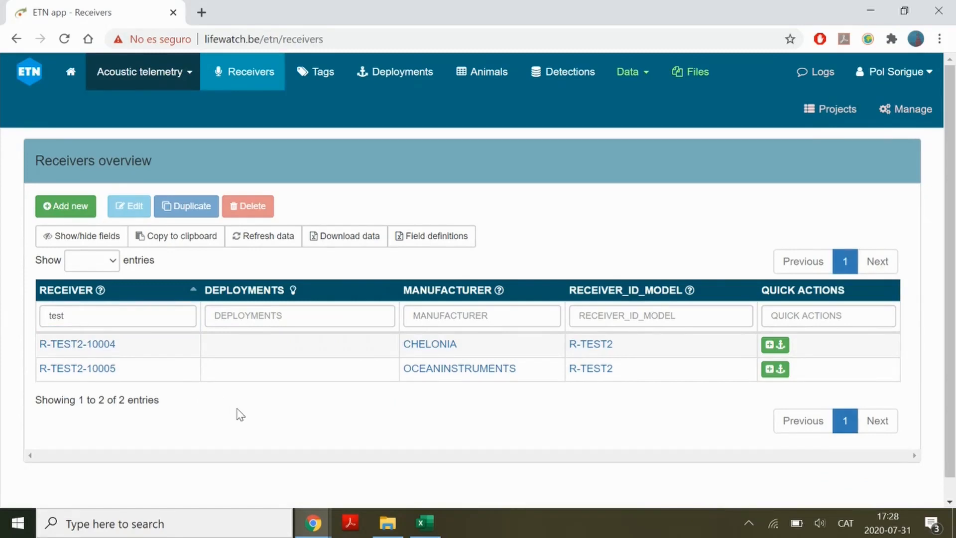
# Open receiver R-TEST2-10004 for editing and look over its fields and the available status options
pyautogui.click(133, 348)
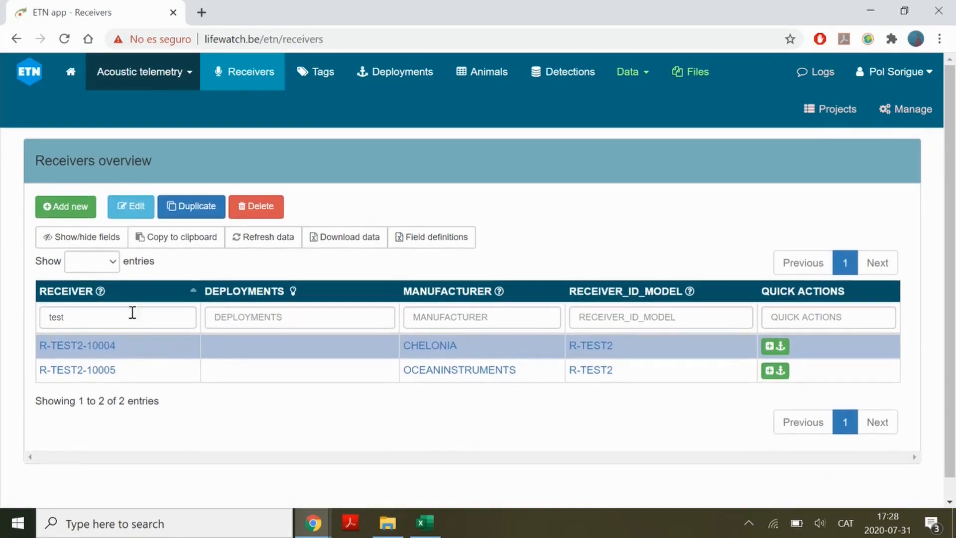
pyautogui.click(129, 215)
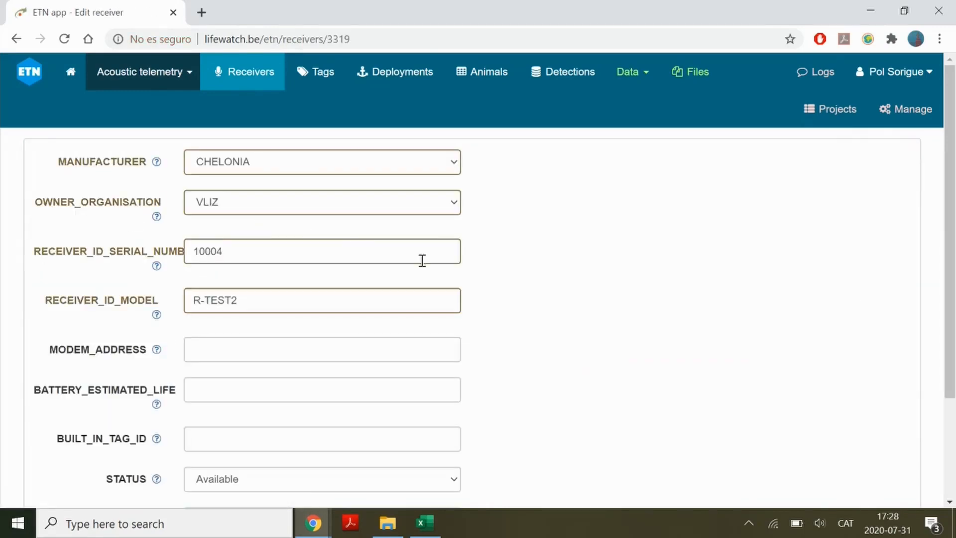
pyautogui.scroll(-3, 528, 282)
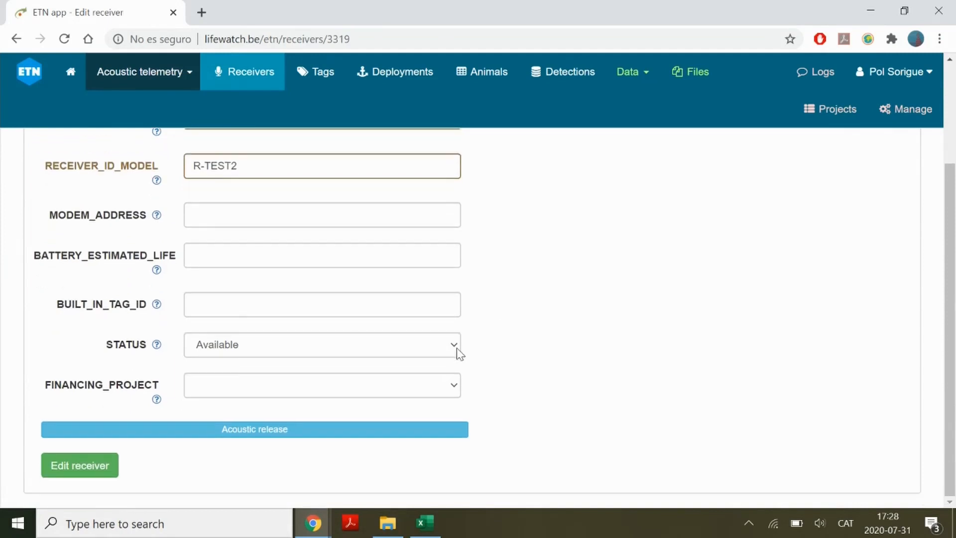
pyautogui.click(456, 347)
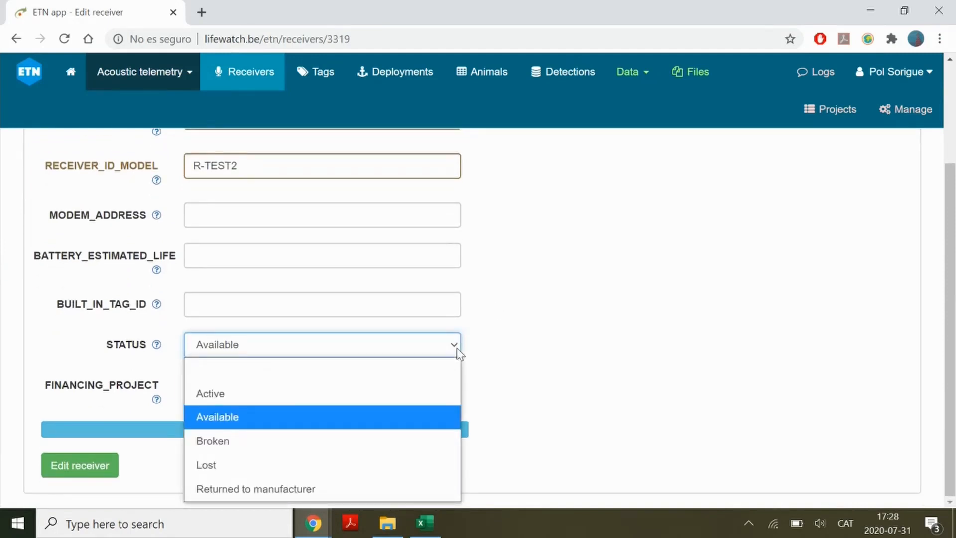
pyautogui.click(457, 347)
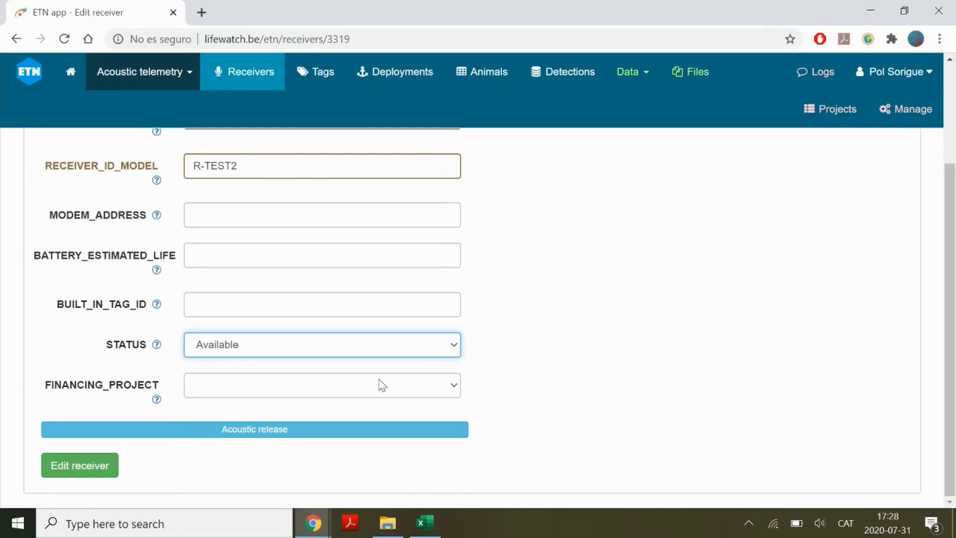
# Expand the Acoustic release section of the receiver's edit form and look through its fields
pyautogui.click(269, 433)
pyautogui.scroll(-10, 269, 436)
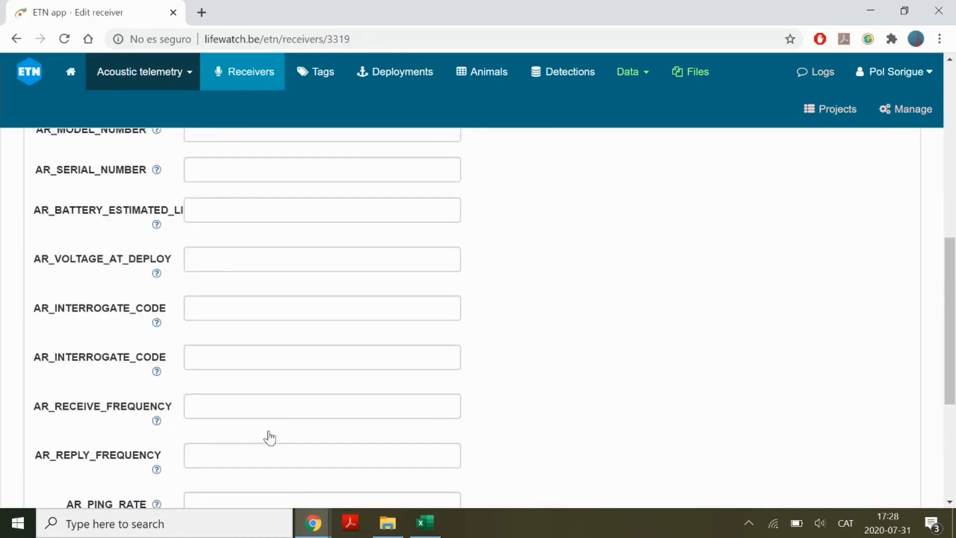
pyautogui.scroll(5, 270, 431)
pyautogui.scroll(7, 270, 431)
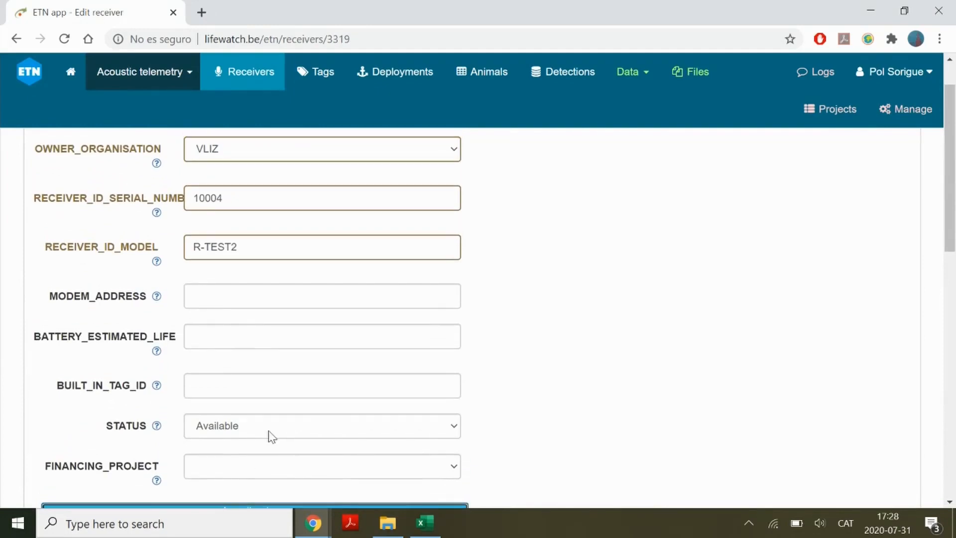
pyautogui.scroll(1, 271, 437)
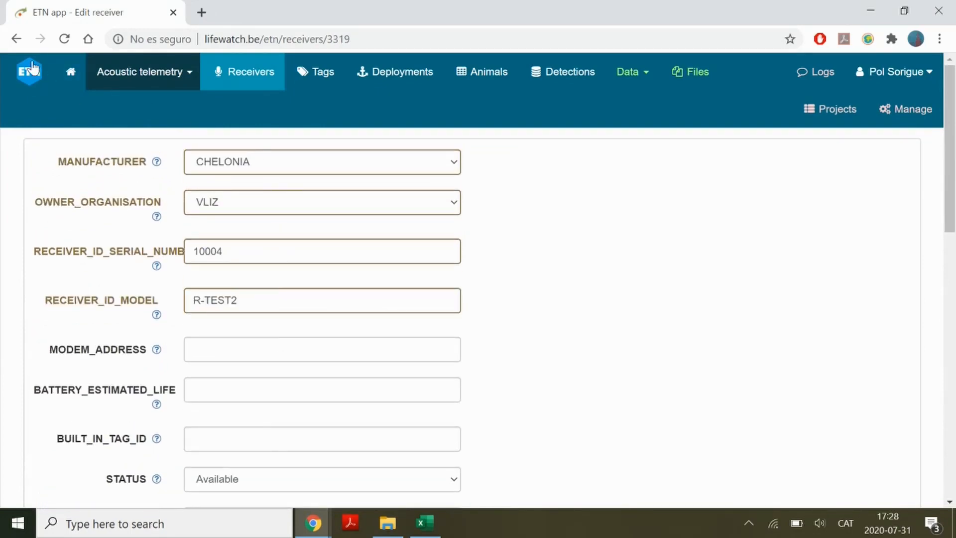
# Go back to the Receivers overview without saving and select receiver R-TEST2-10004
pyautogui.click(16, 40)
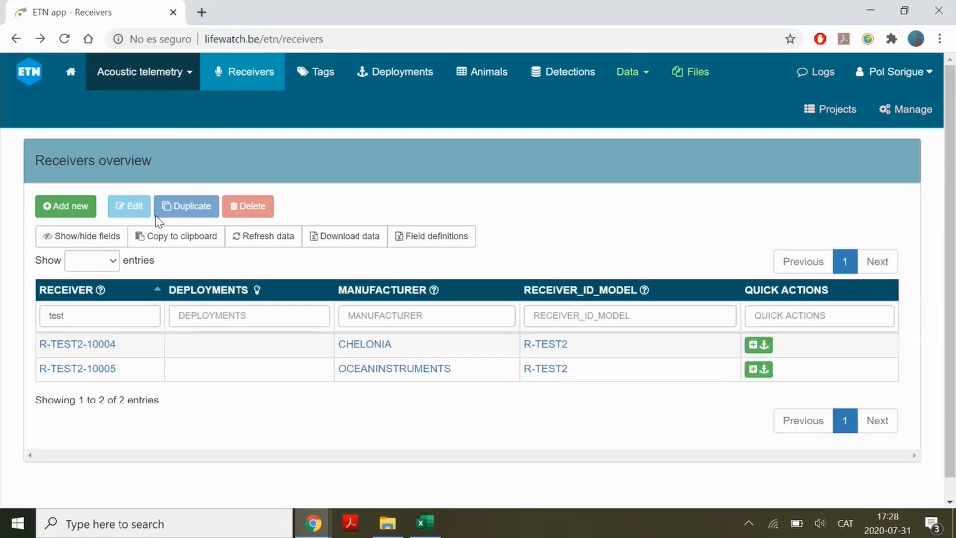
pyautogui.click(198, 345)
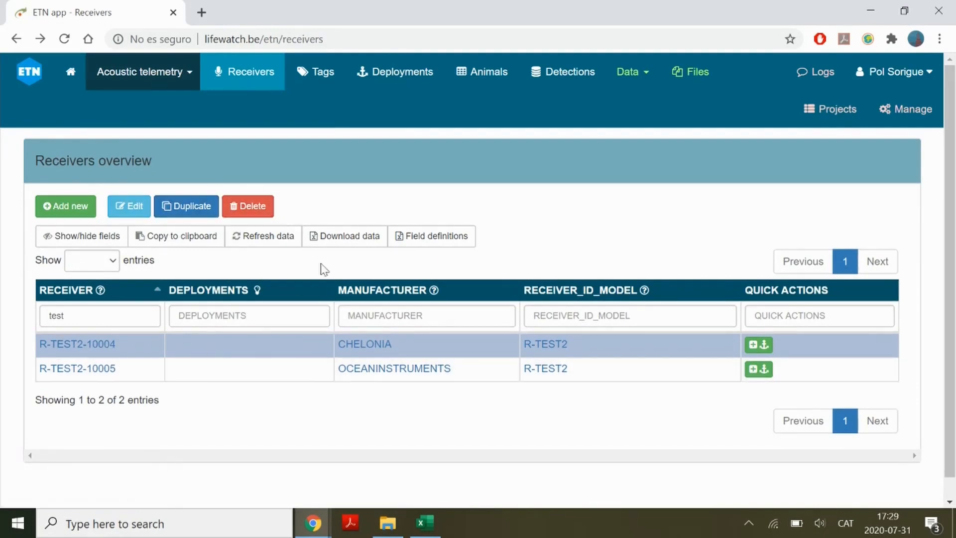
# Download the filtered receiver data as the CSV file ETN-data-download into the CSV trials folder
pyautogui.click(343, 237)
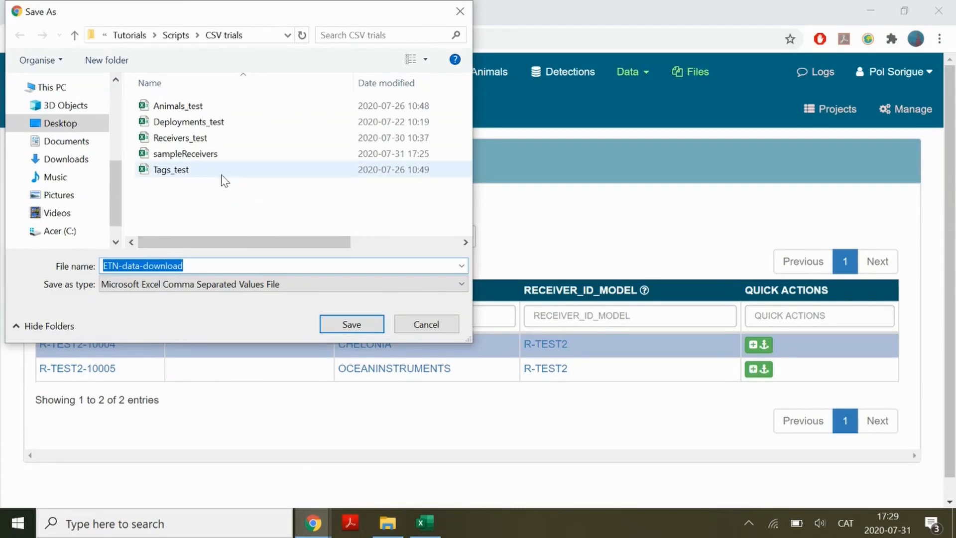
pyautogui.click(349, 324)
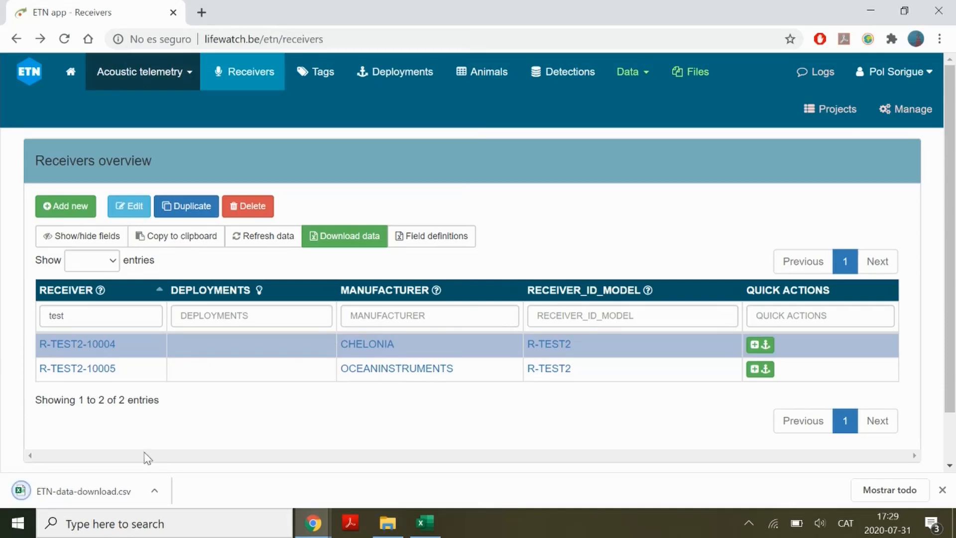
# Open the downloaded ETN-data-download.csv in Excel, look over the exported receiver fields and close the workbook
pyautogui.click(95, 492)
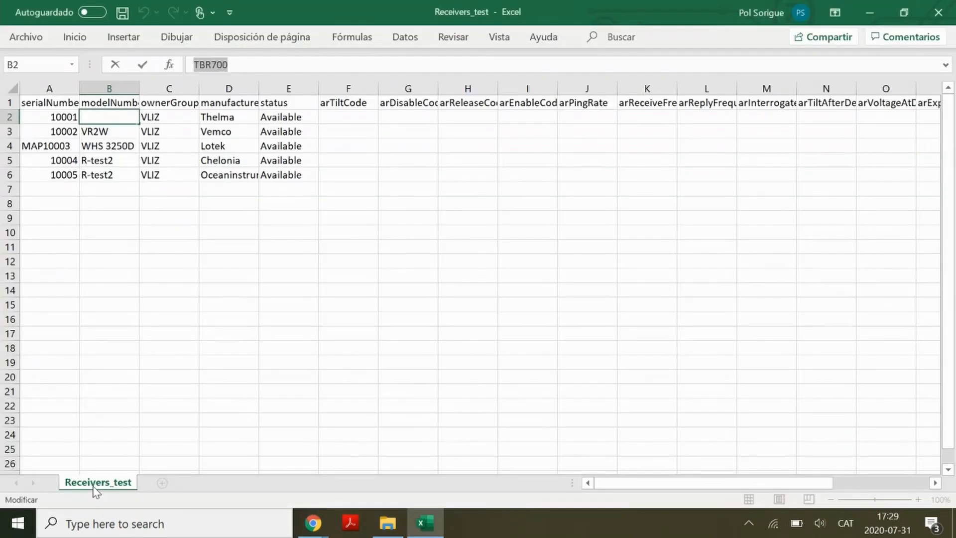
pyautogui.click(438, 224)
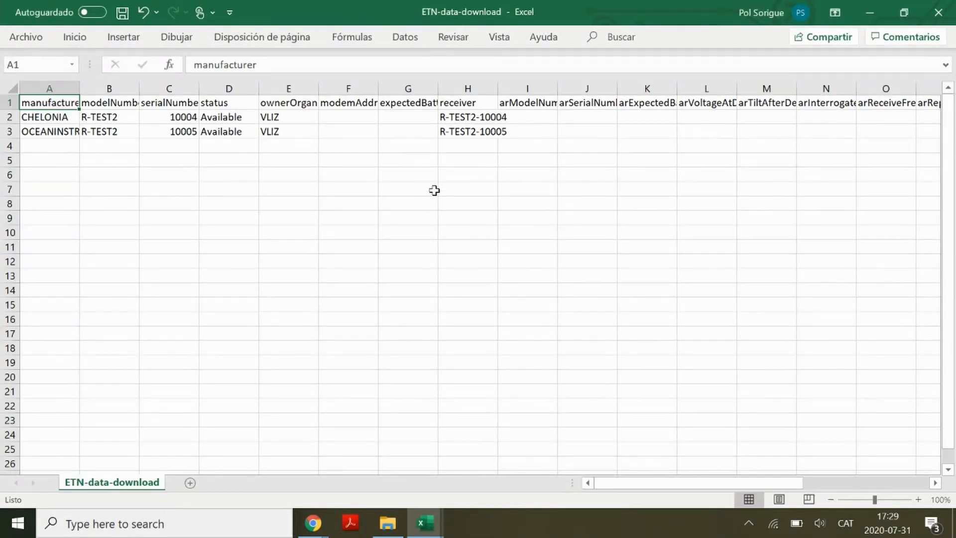
pyautogui.click(948, 15)
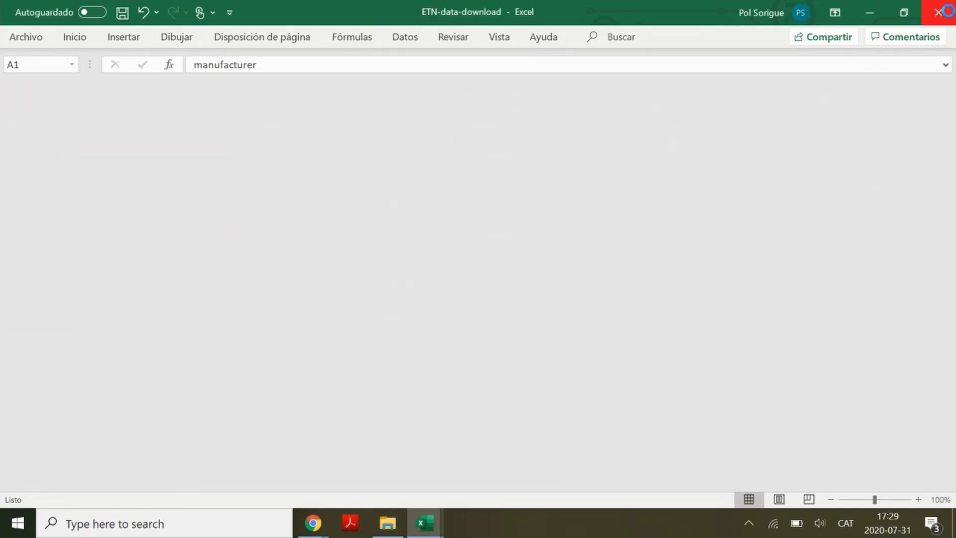
pyautogui.click(313, 523)
pyautogui.click(424, 463)
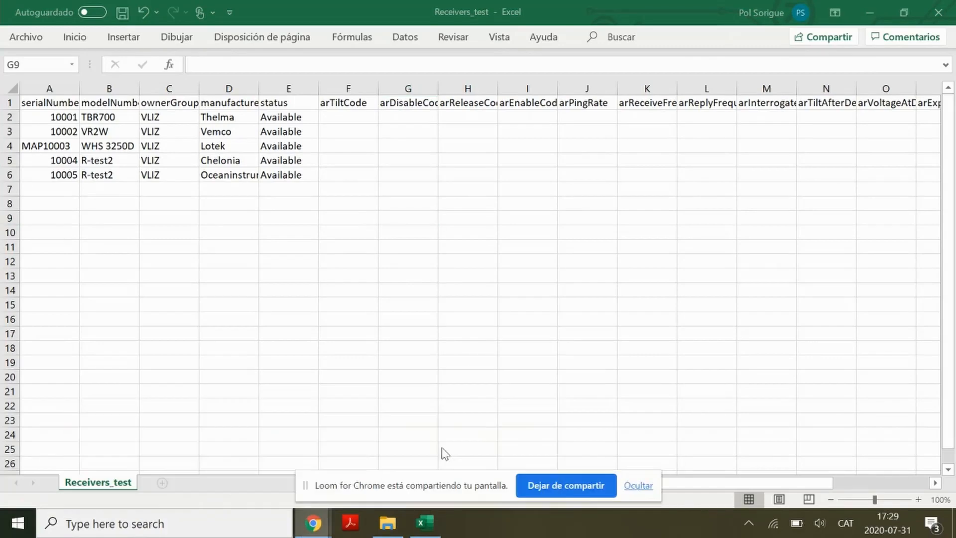
pyautogui.click(595, 491)
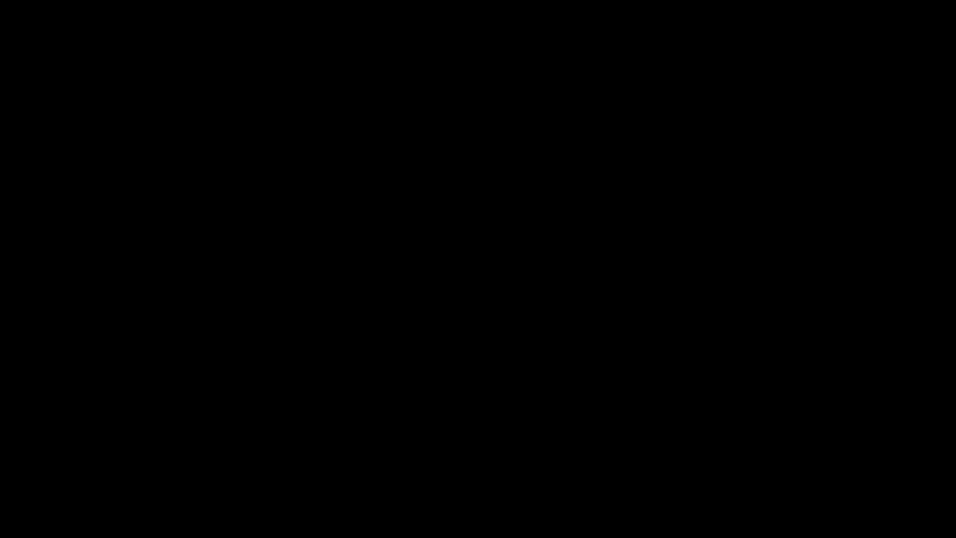